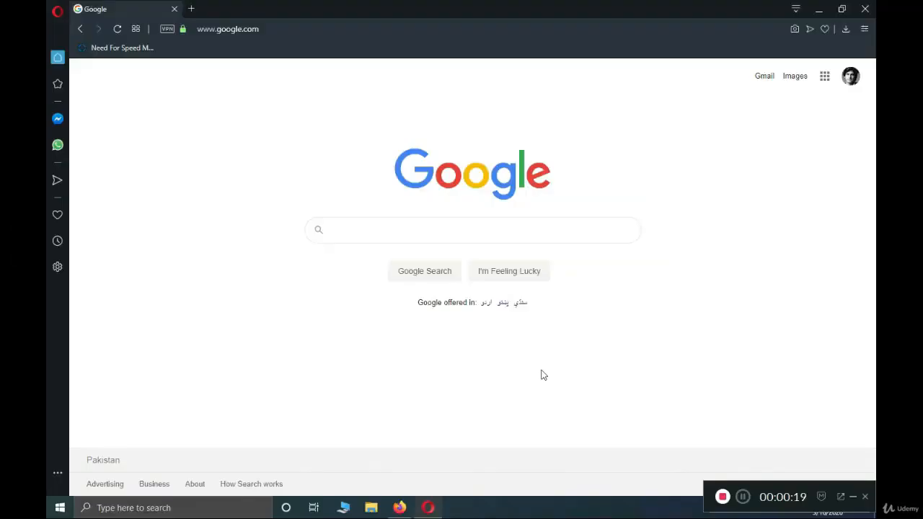
Step: Search Google for "flutter", open the official flutter.dev site from the results and dismiss the address-bar search tip
click(484, 25)
click(465, 228)
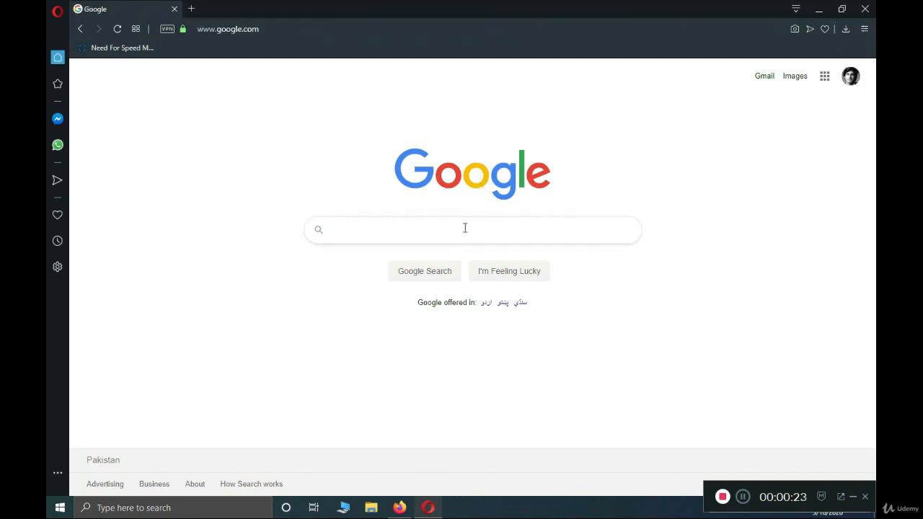
text(flutter)
key(Return)
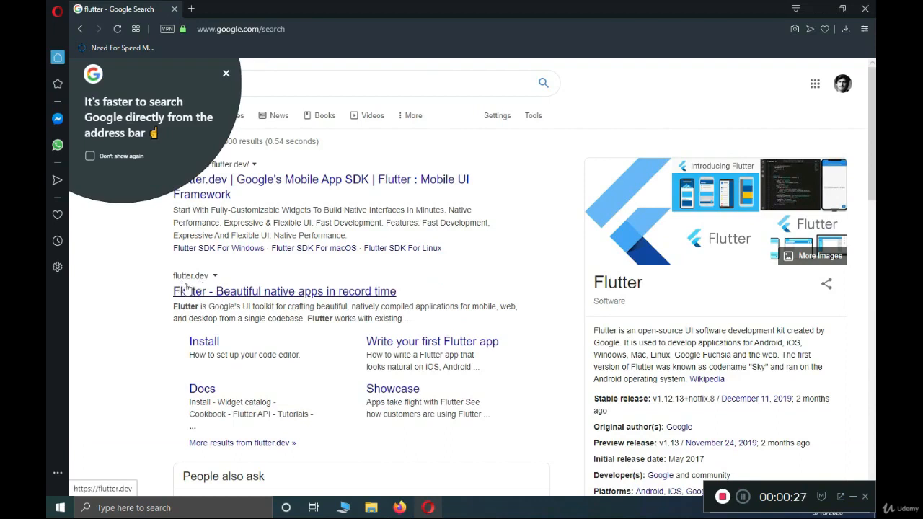
click(258, 296)
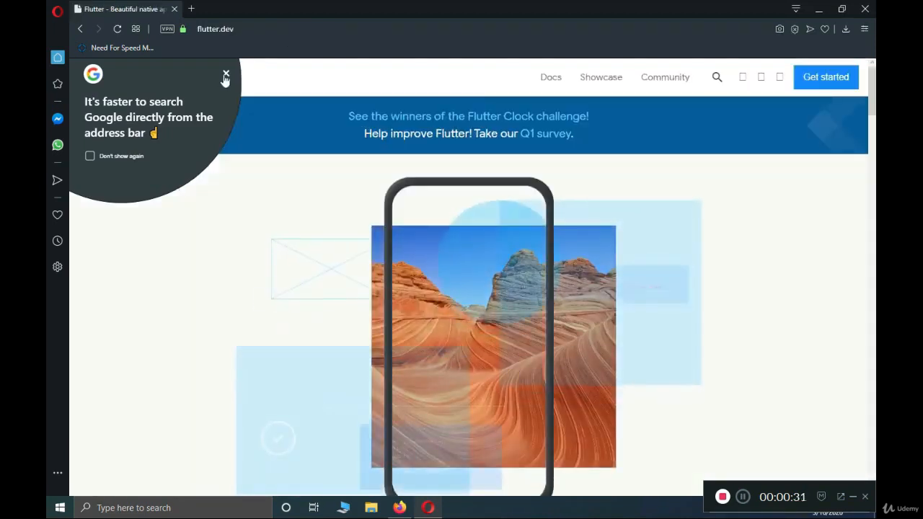
click(225, 74)
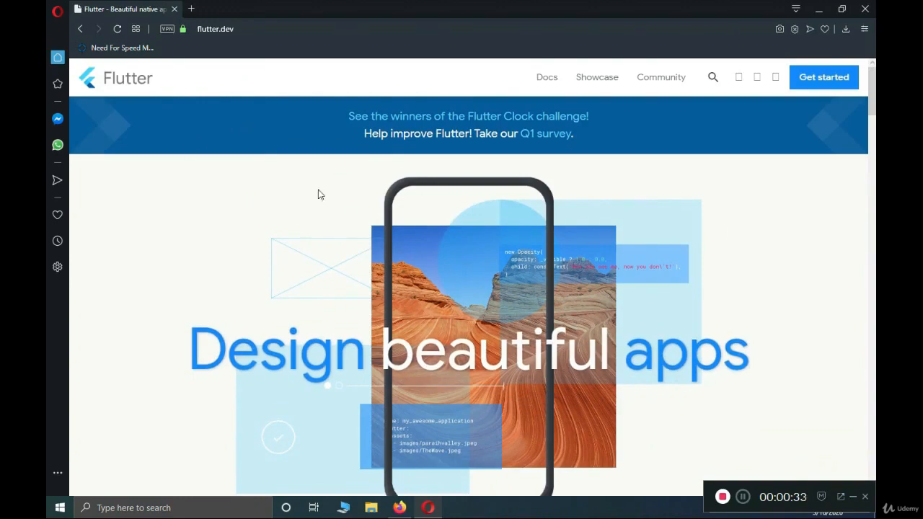
Step: Go to Flutter's Get started section and open the installation instructions for Windows
scroll(869, 128, down, 5)
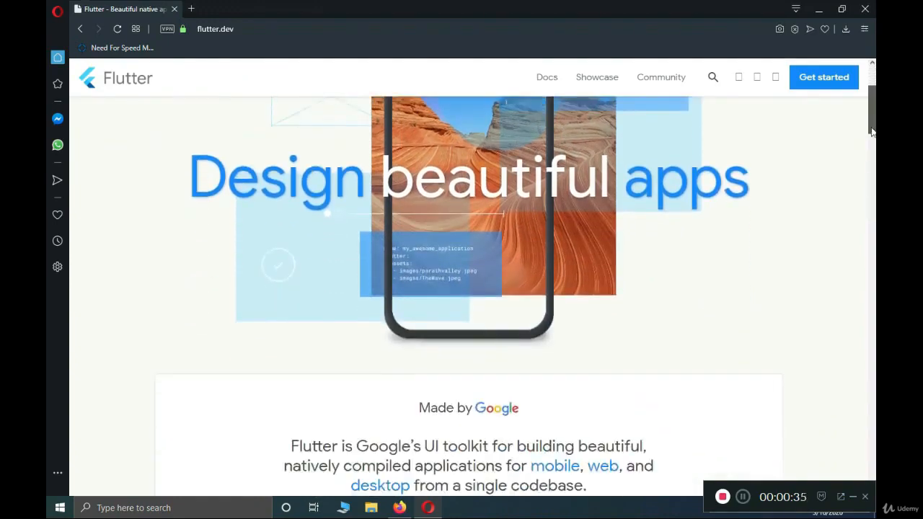
scroll(868, 128, up, 5)
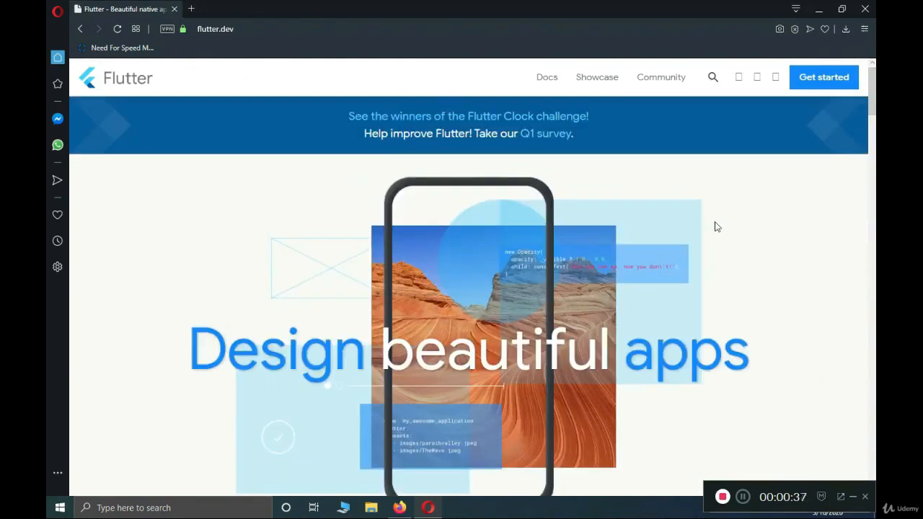
click(839, 84)
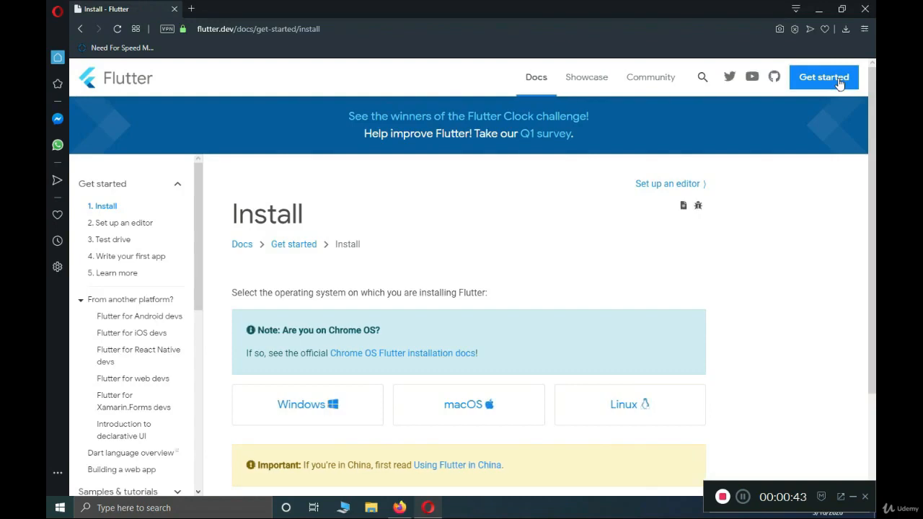
click(307, 417)
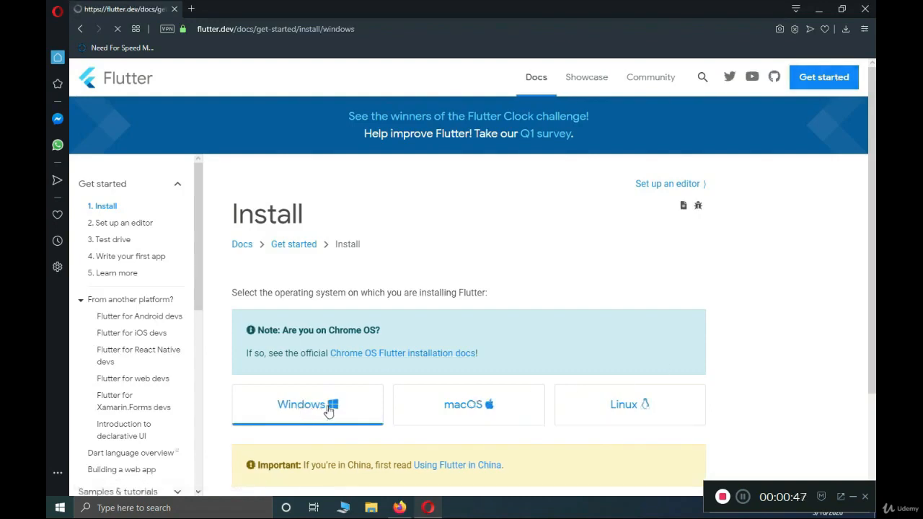
click(81, 29)
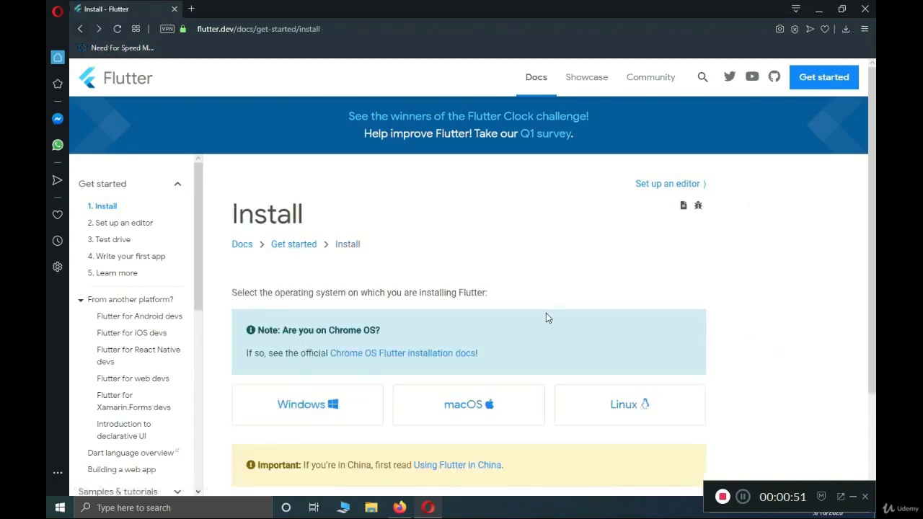
scroll(738, 274, down, 2)
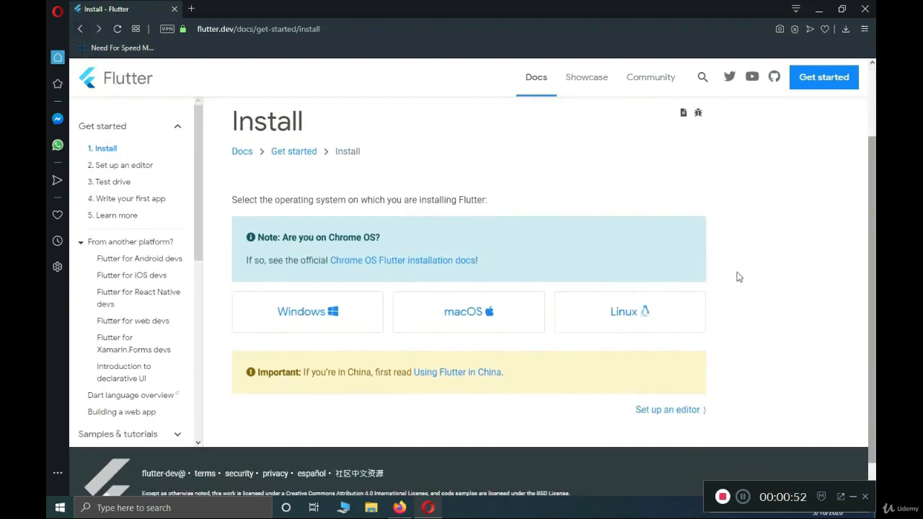
click(310, 326)
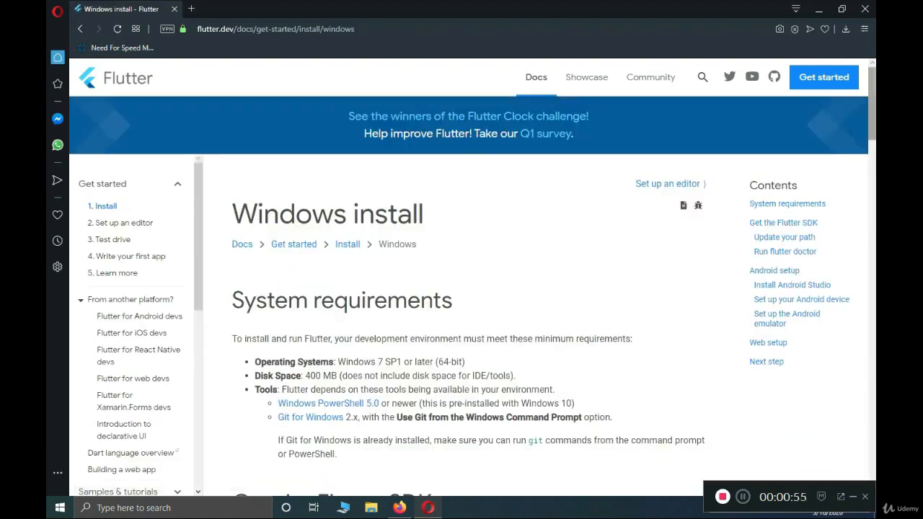
Step: Download the SDK bundle flutter_windows_v1.12.13+hotfix.8-stable.zip and show the downloaded file in its folder
scroll(875, 135, down, 2)
scroll(875, 135, down, 1)
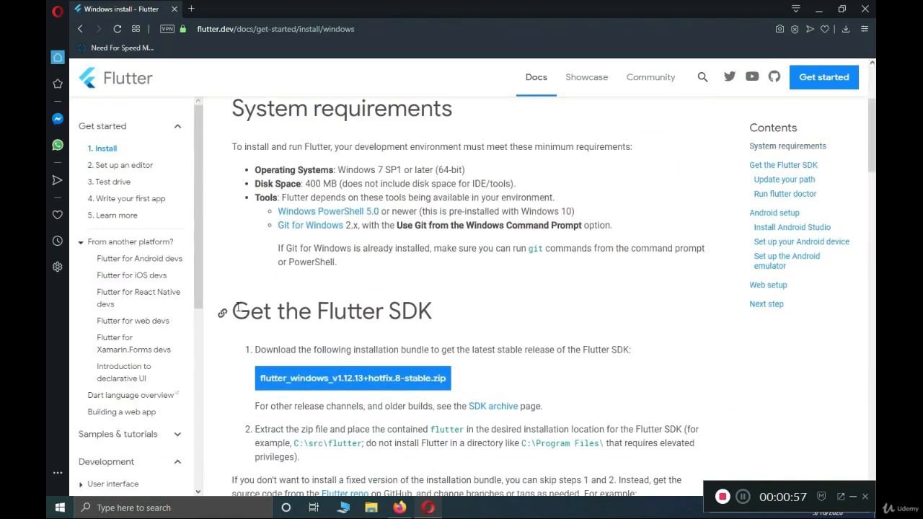
click(326, 384)
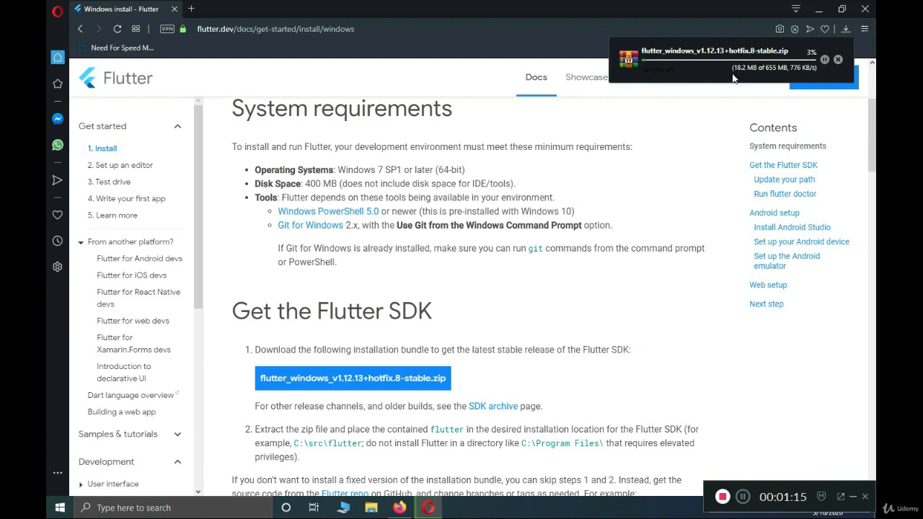
click(733, 78)
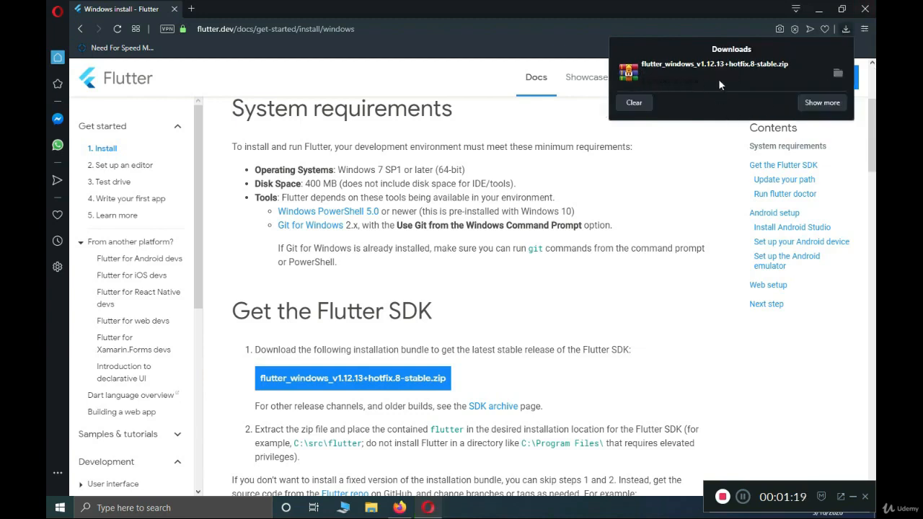
click(836, 73)
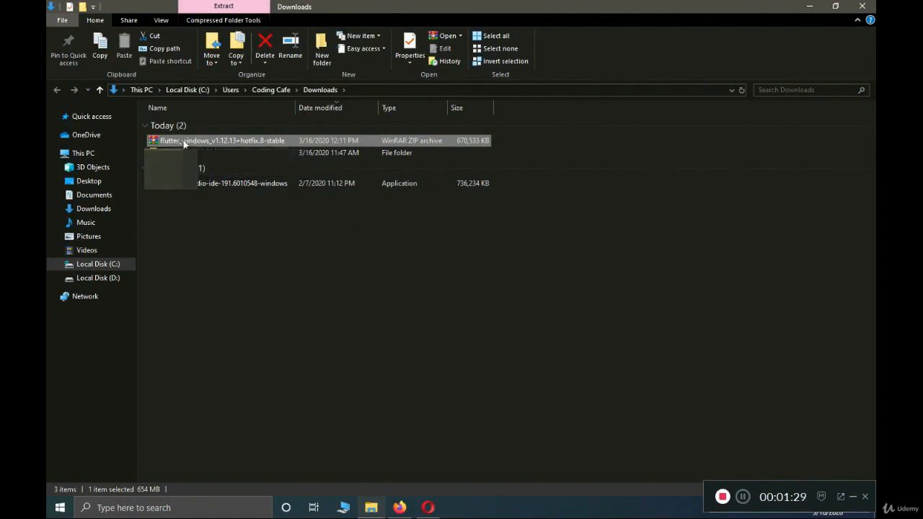
Step: Move the flutter_windows_v1.12.13+hotfix.8-stable archive from Downloads to the root of Local Disk (C:), granting administrator permission
right_click(184, 143)
click(230, 300)
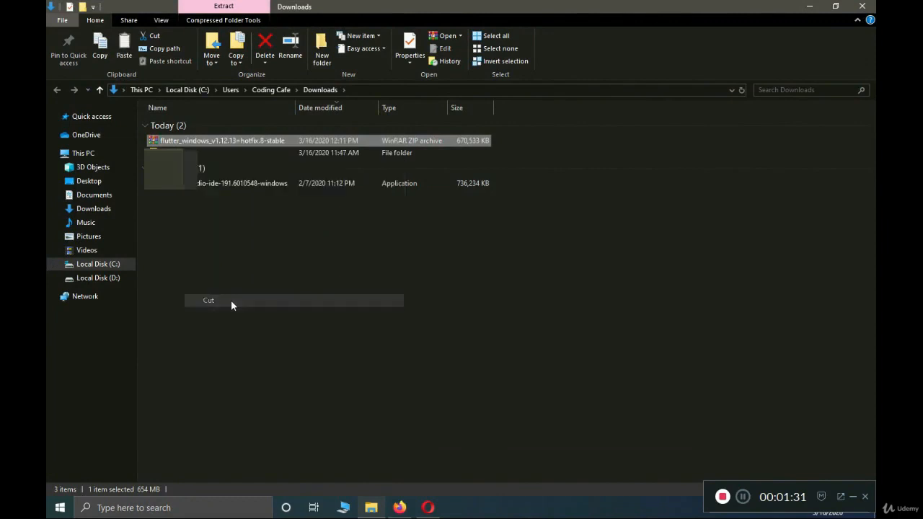
click(108, 264)
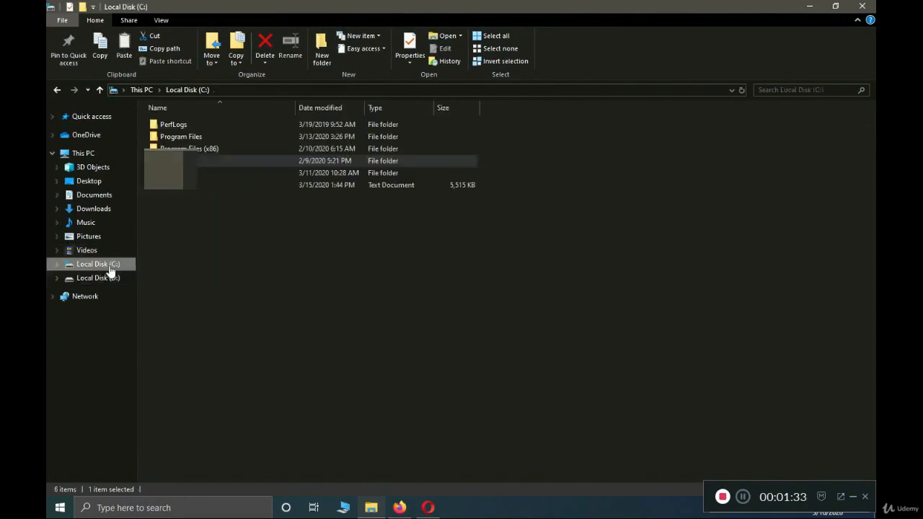
right_click(290, 266)
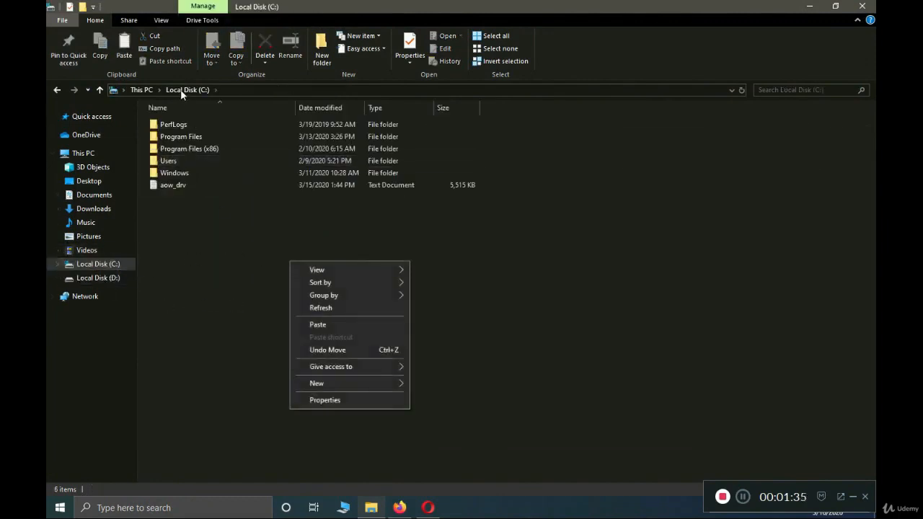
right_click(237, 266)
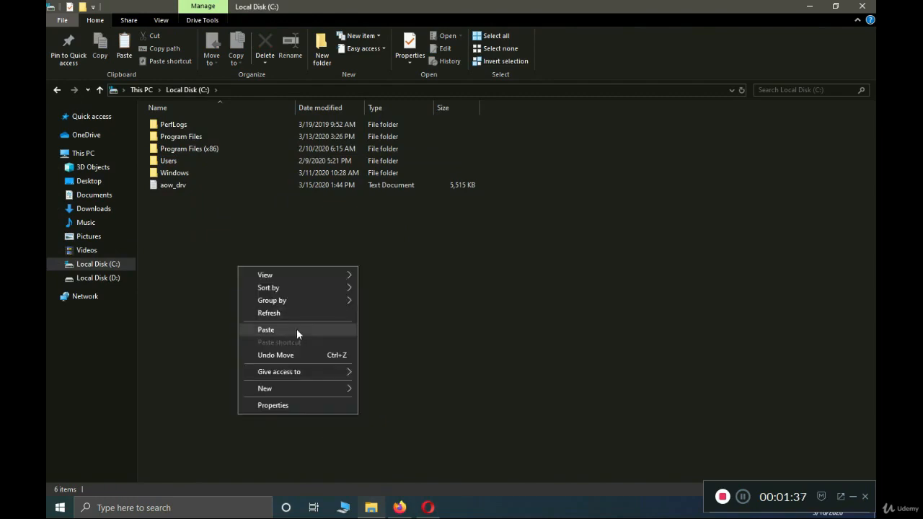
click(108, 263)
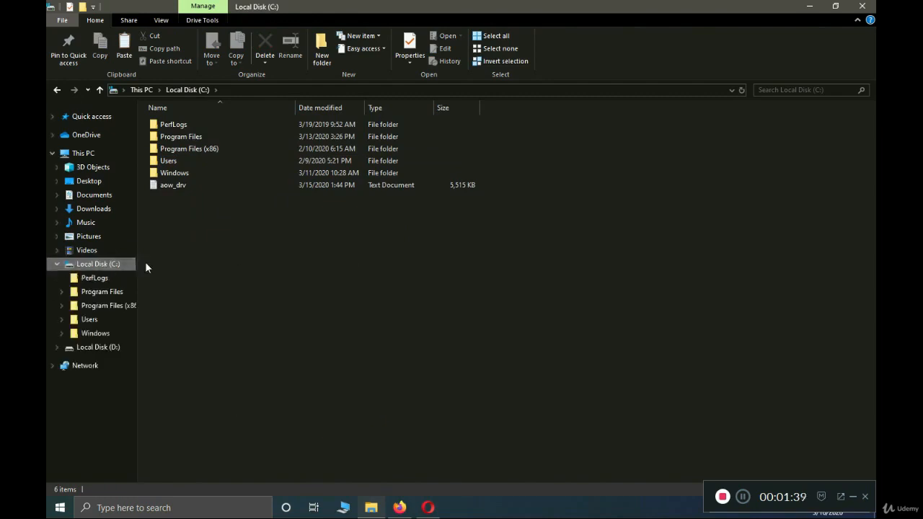
right_click(285, 263)
click(335, 329)
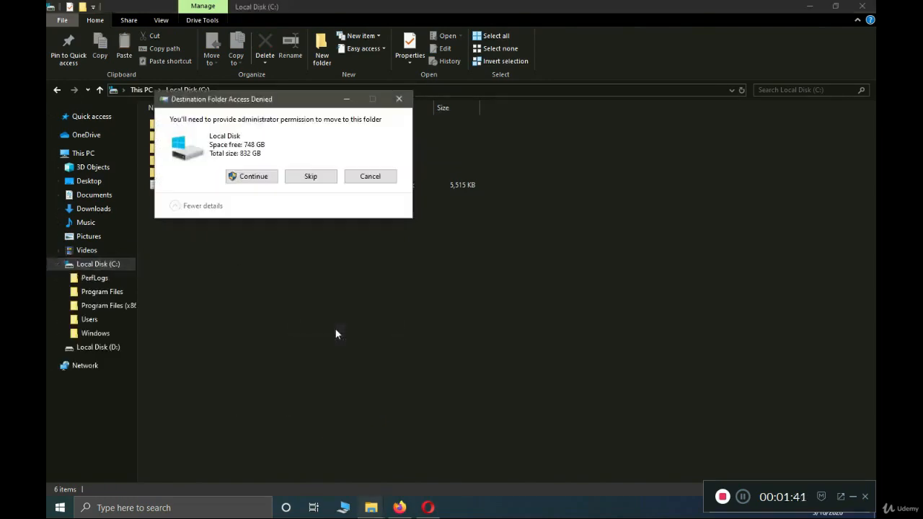
click(258, 179)
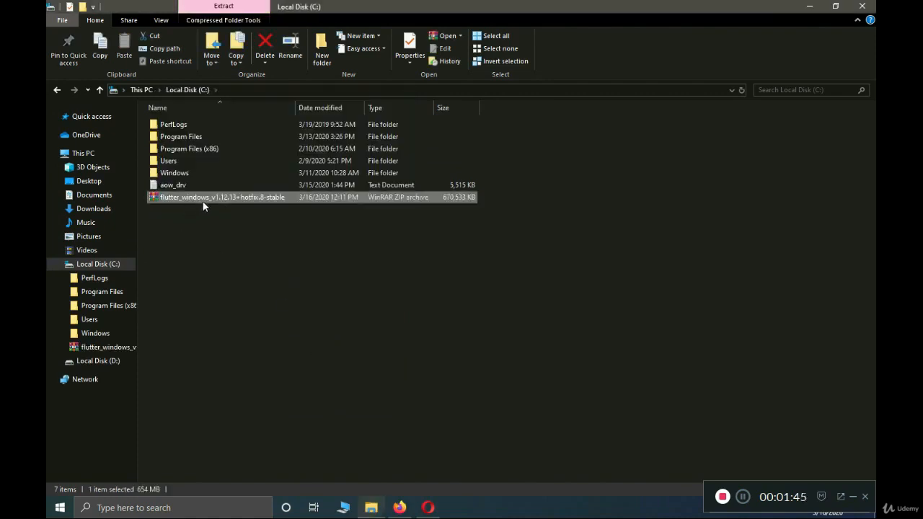
Step: Extract the Flutter archive directly into the root of drive C: and delete the zip file
right_click(176, 199)
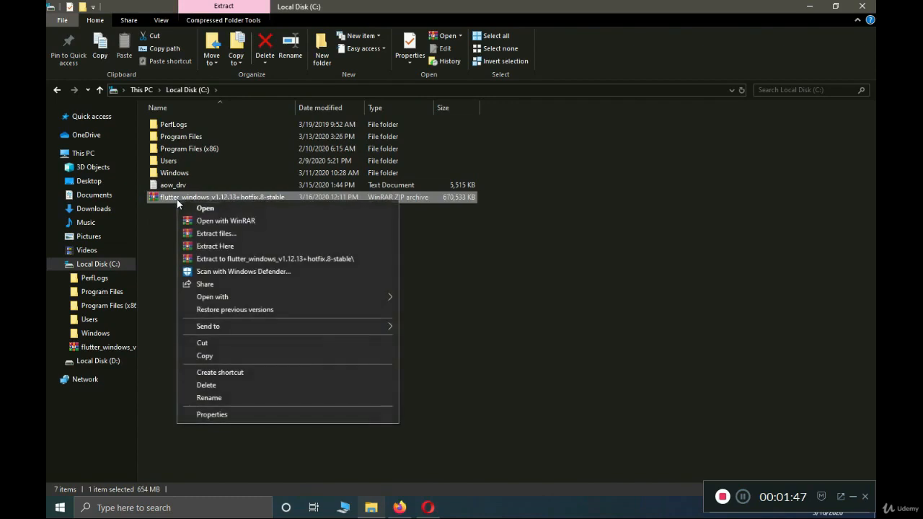
click(215, 246)
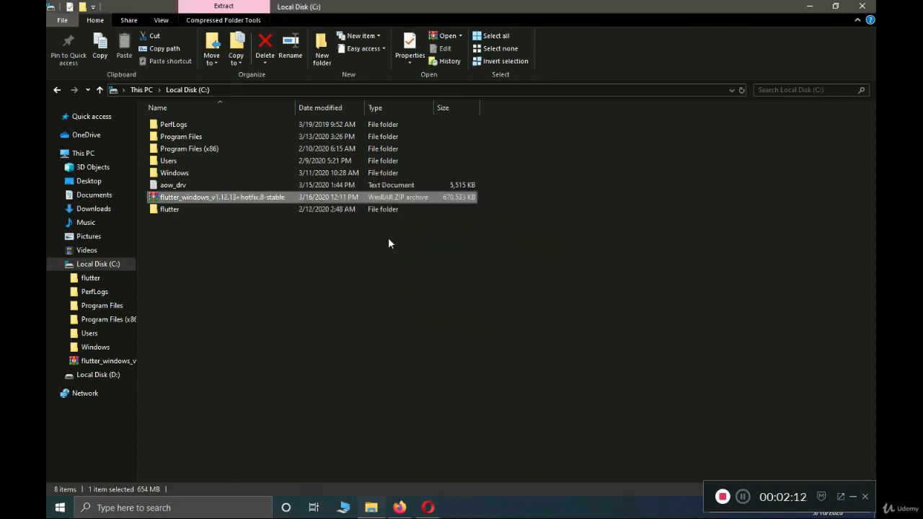
right_click(175, 199)
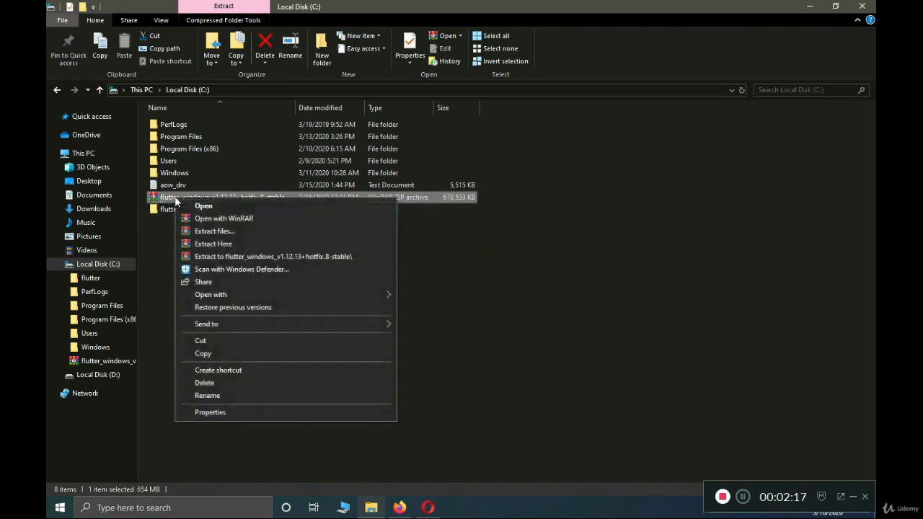
click(226, 382)
Step: Open the bin folder inside the extracted flutter folder on drive C:
click(169, 199)
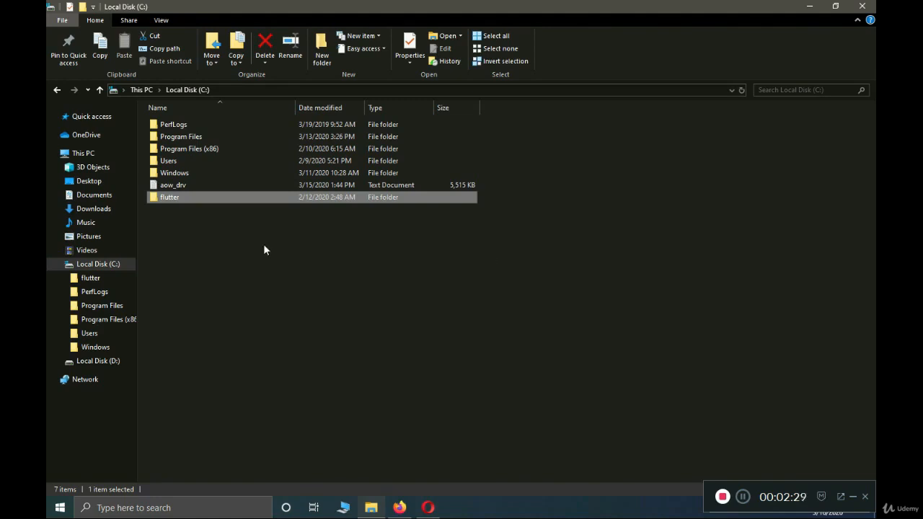
click(167, 201)
click(194, 239)
double_click(172, 201)
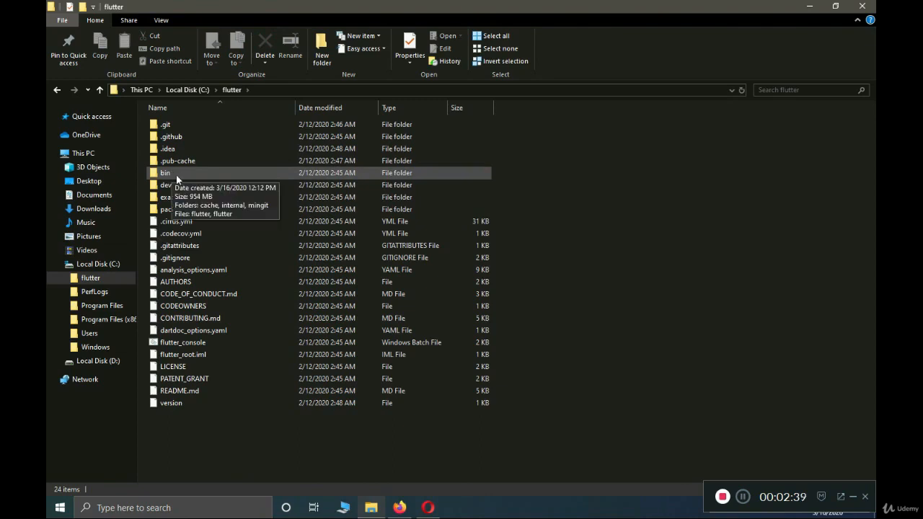
double_click(177, 176)
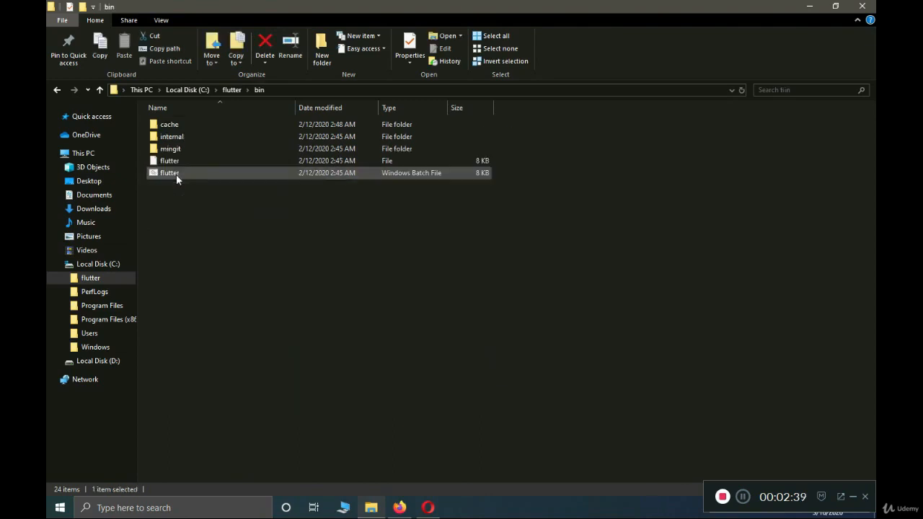
Step: Copy the bin folder's full path, C:\flutter\bin
click(323, 91)
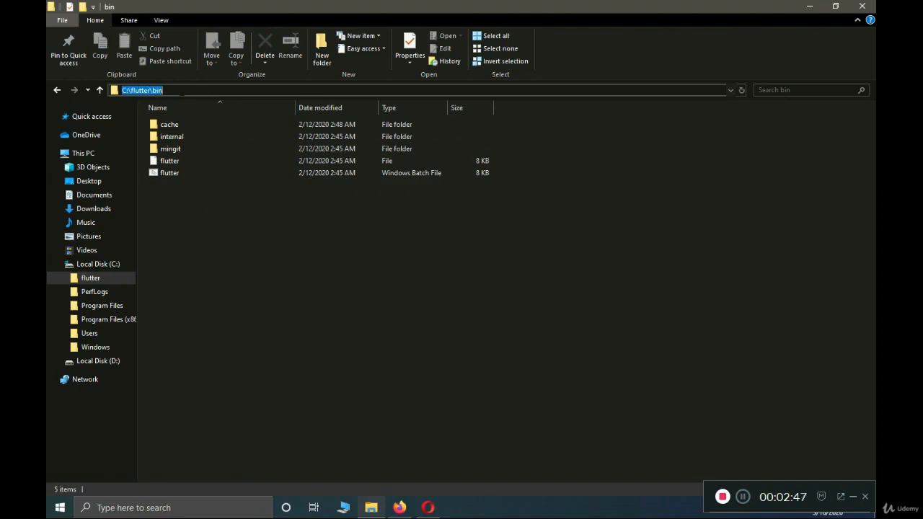
right_click(153, 91)
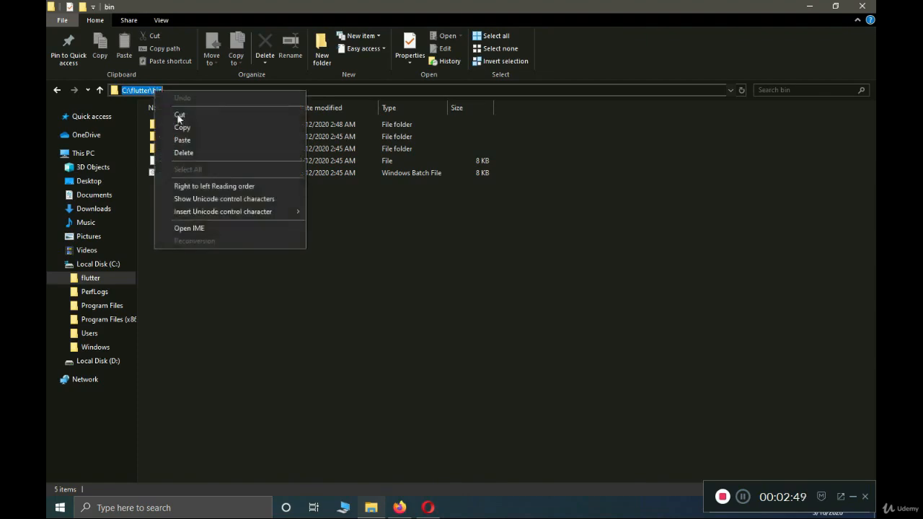
click(191, 132)
click(307, 418)
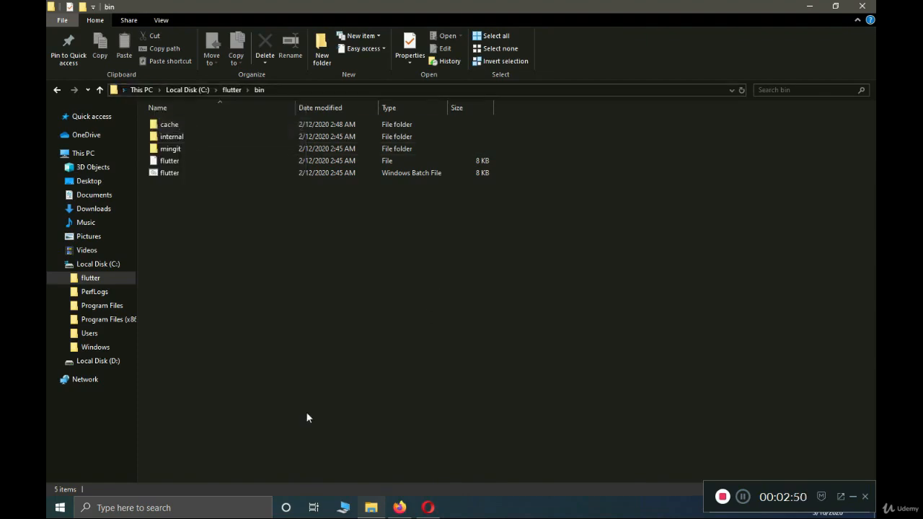
Step: Search Windows for "envir", open the system environment variables settings and bring up the Environment Variables dialog
click(175, 507)
text(envir)
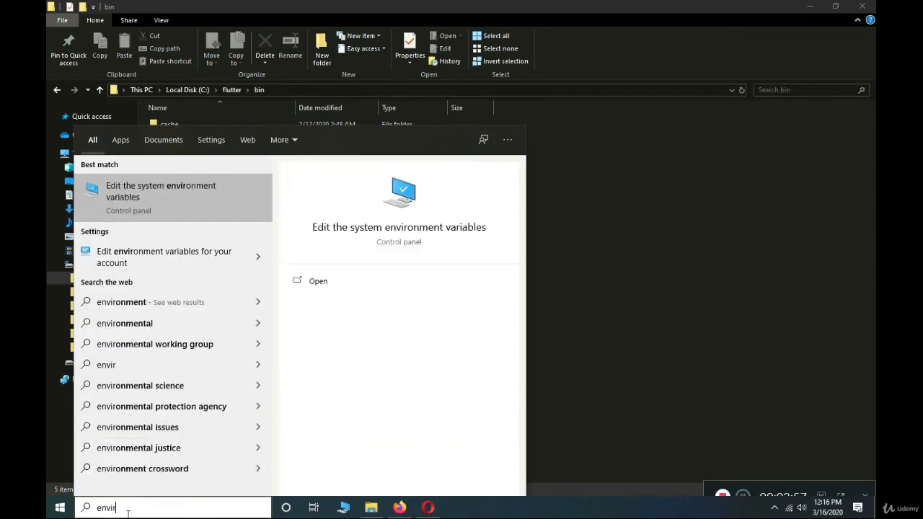
click(153, 201)
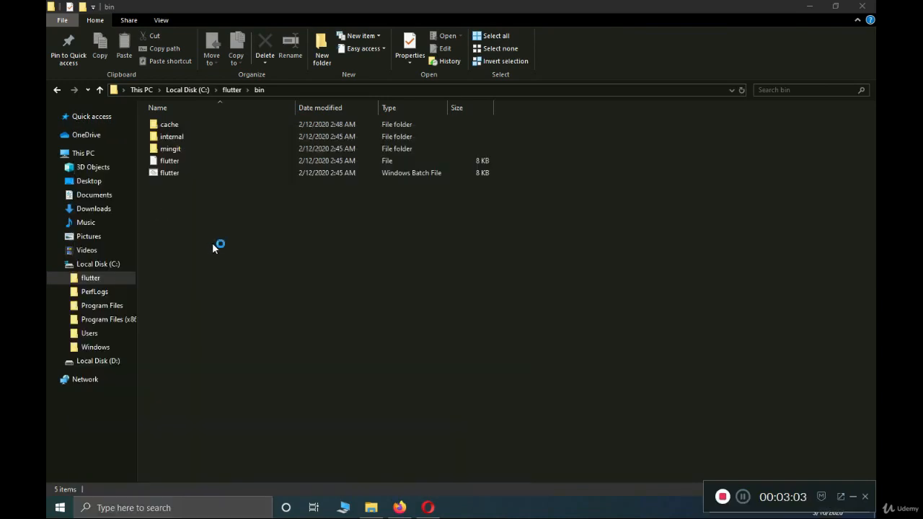
drag(241, 117, 358, 127)
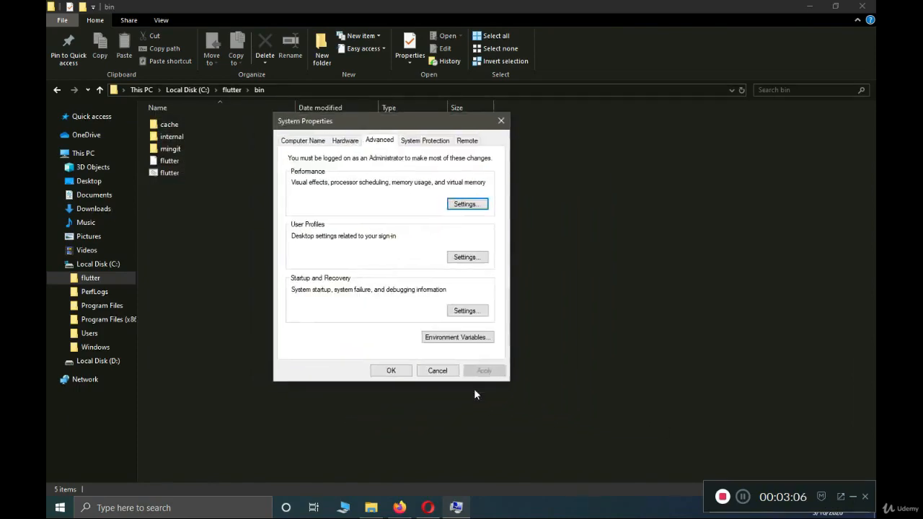
click(450, 339)
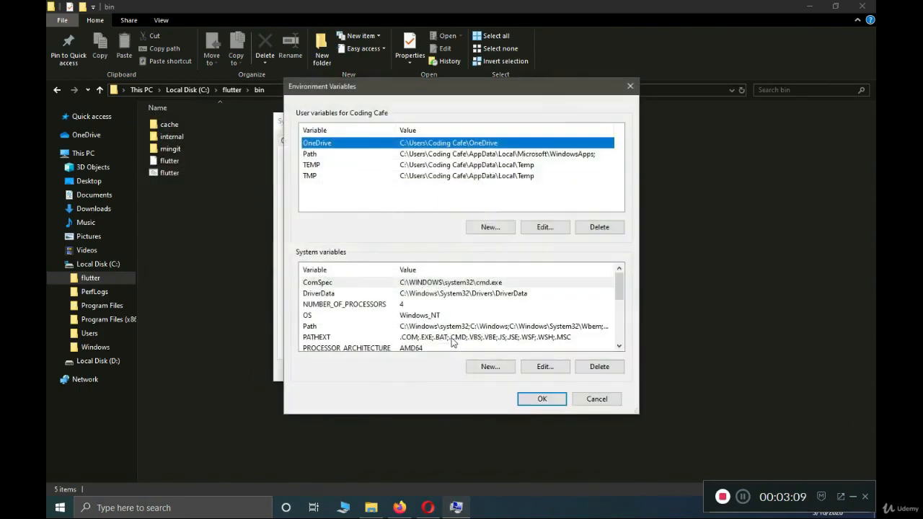
Step: Add C:\flutter\bin as a new entry in the user Path variable and accept all open system dialogs
click(331, 154)
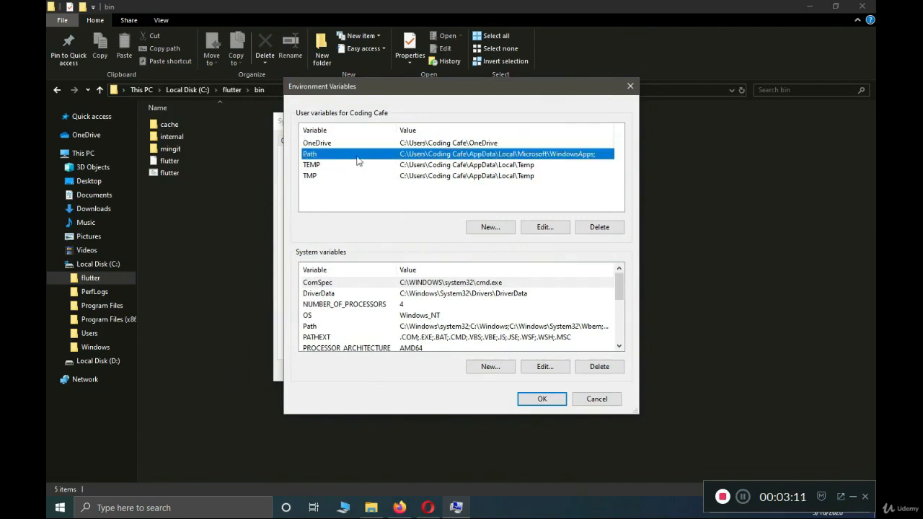
click(360, 158)
click(325, 154)
double_click(326, 156)
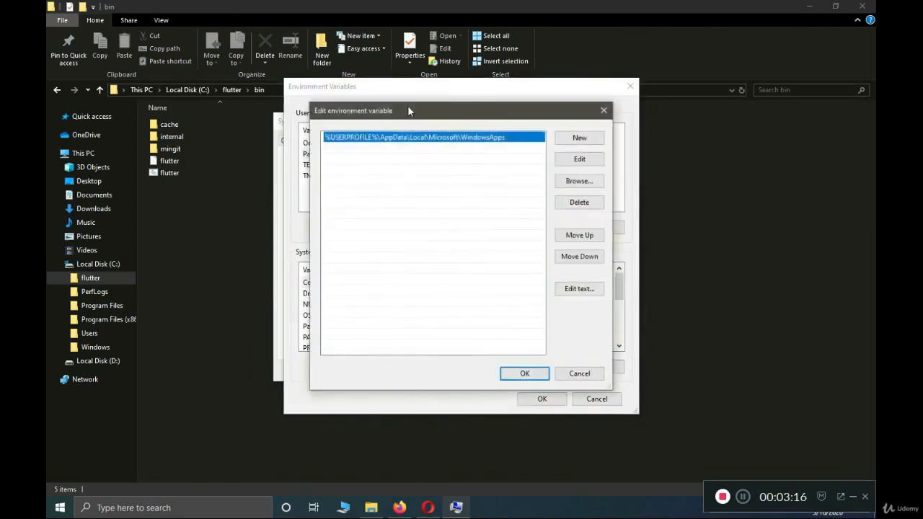
drag(409, 107, 469, 115)
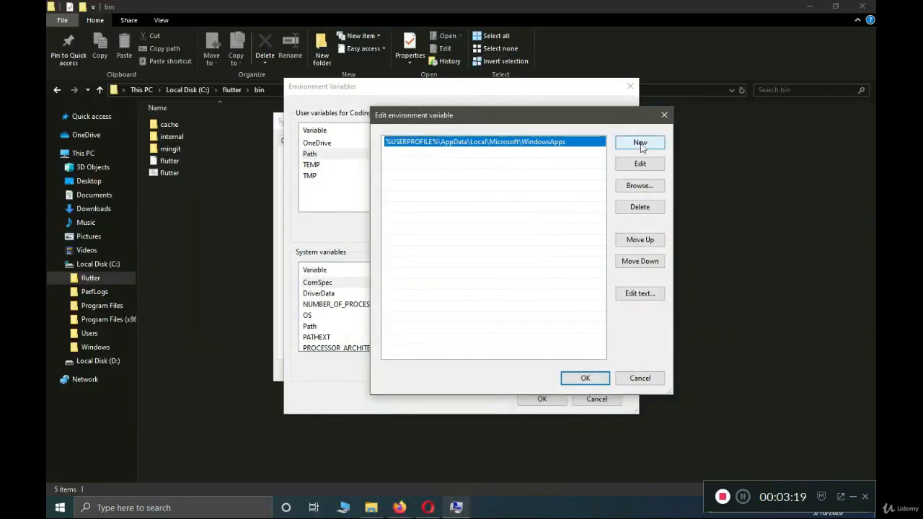
click(646, 145)
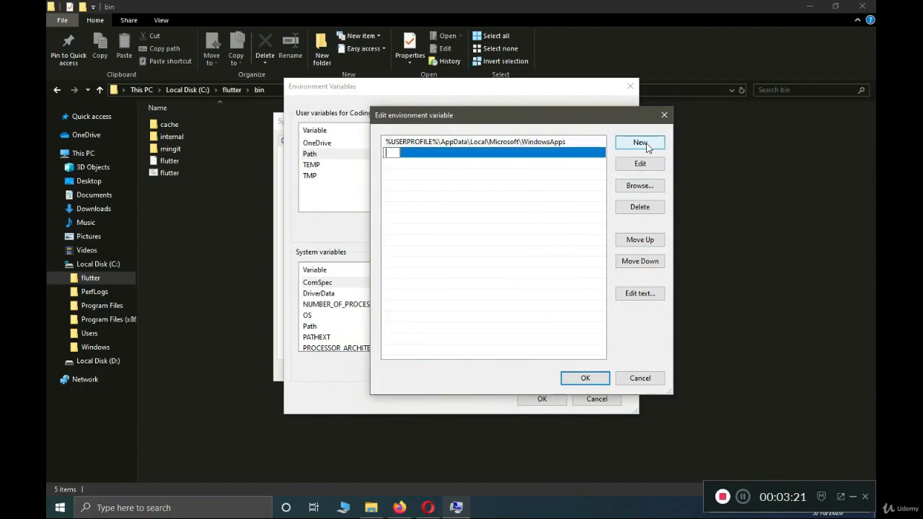
key(ctrl+v)
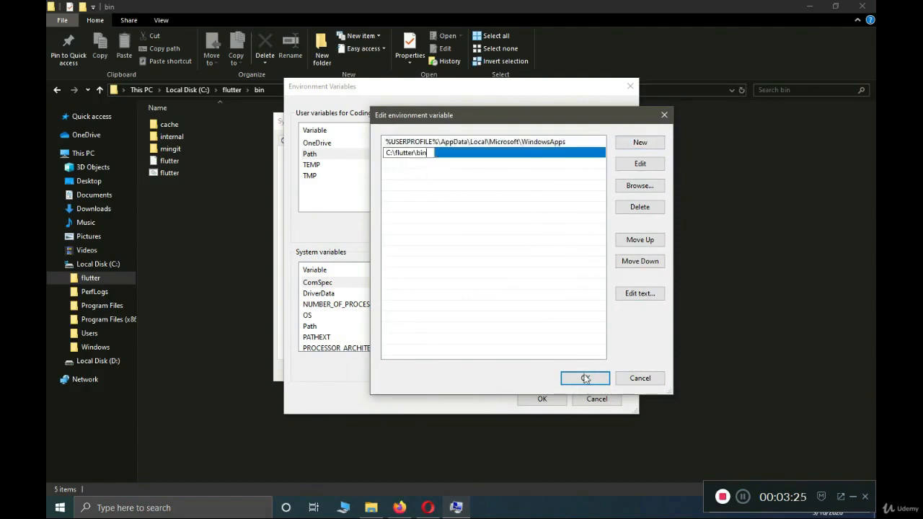
click(586, 378)
click(542, 399)
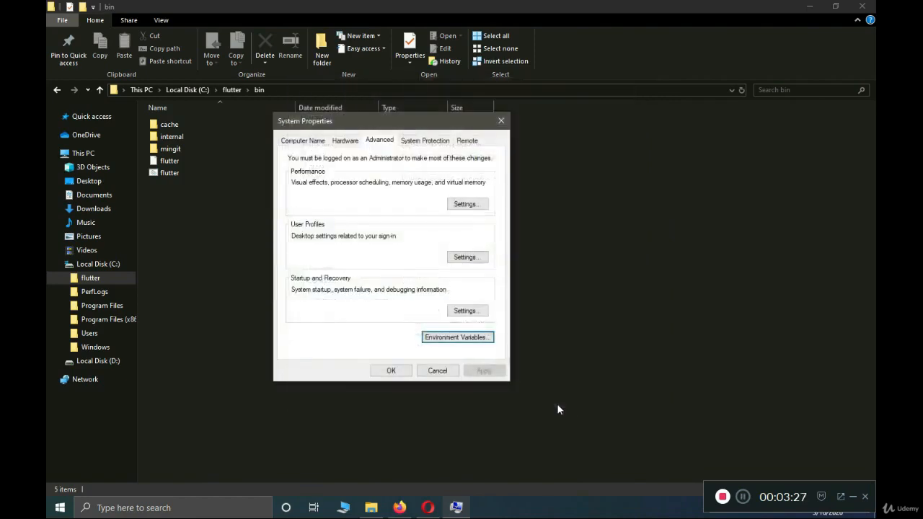
click(393, 368)
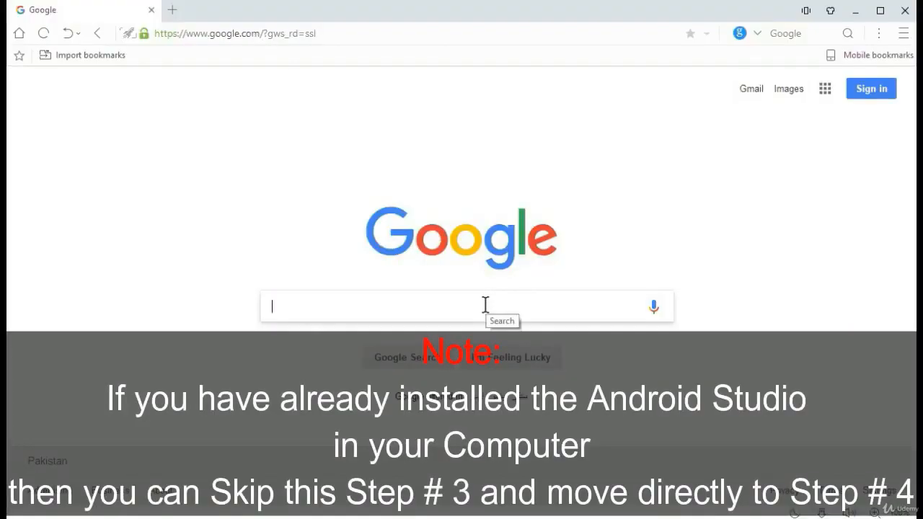
Step: Search Google for "android studio" and open the official Android Developers download page
text(android studio)
key(Return)
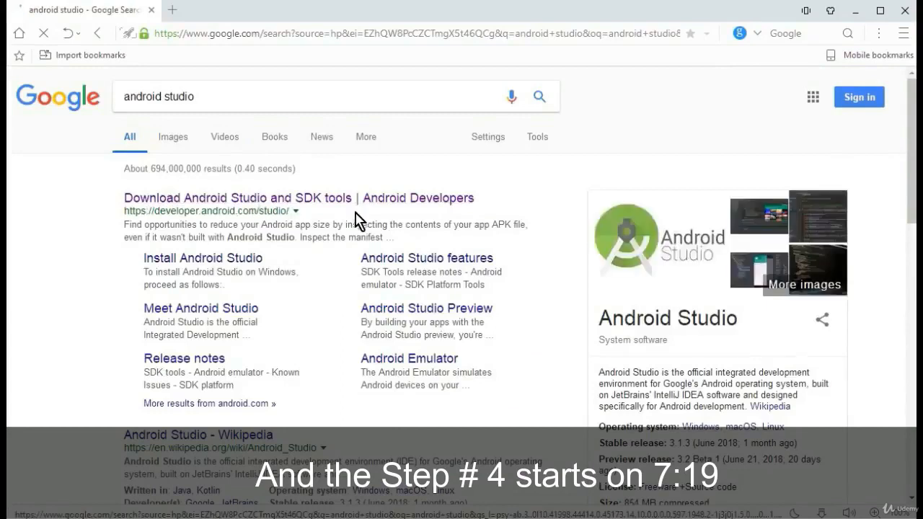
click(379, 204)
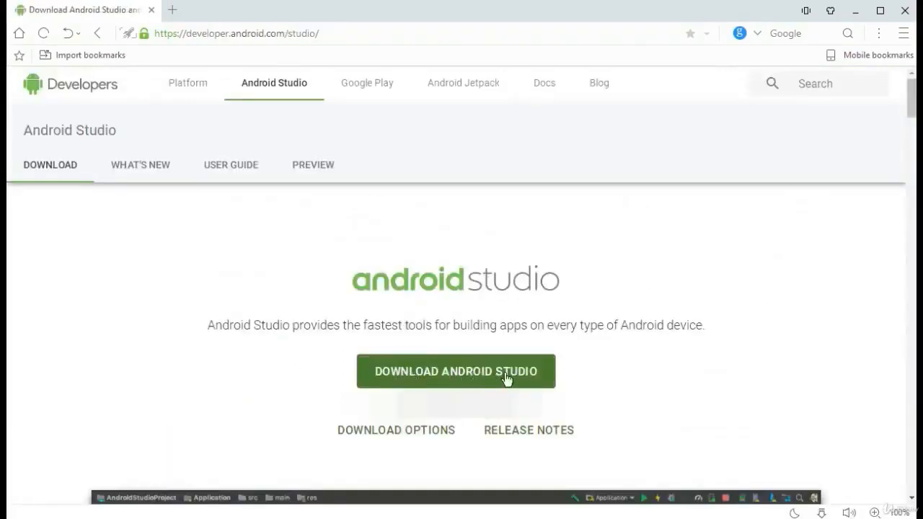
Step: Request the Android Studio download for Windows and agree to its terms and conditions
scroll(509, 380, down, 8)
scroll(509, 380, up, 9)
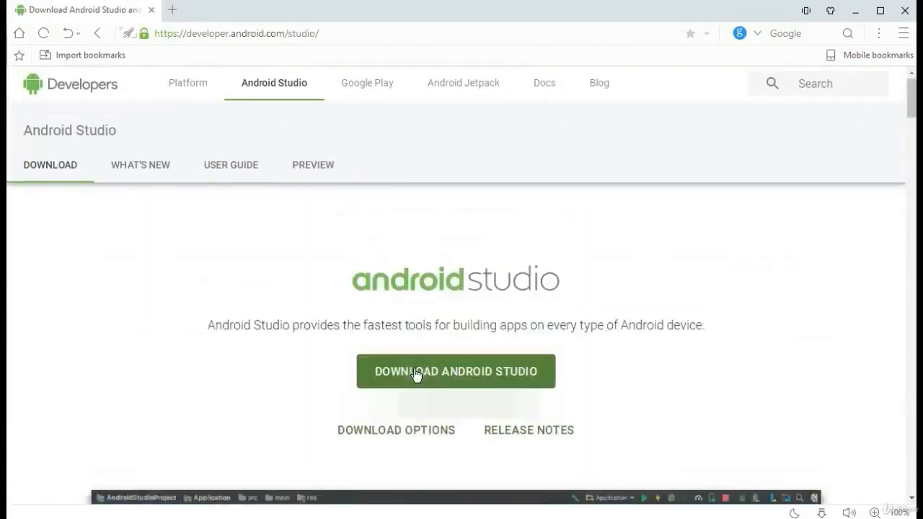
click(445, 373)
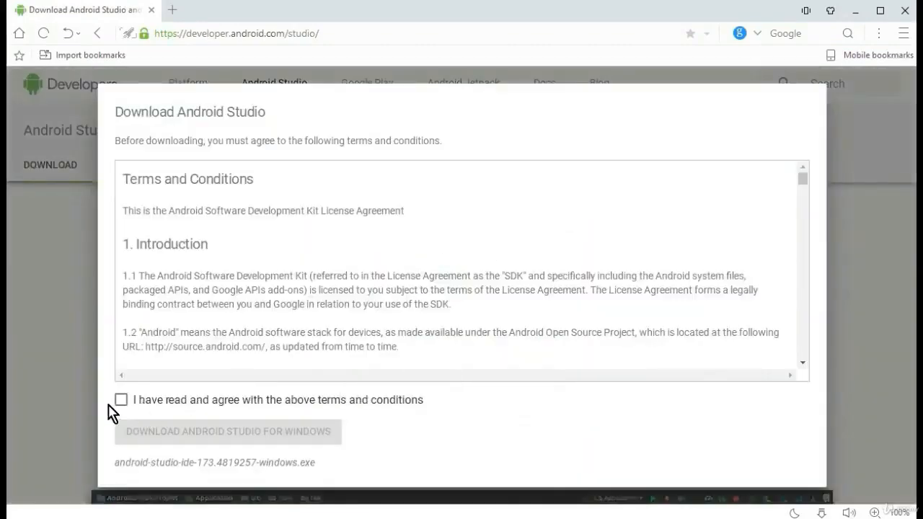
click(127, 406)
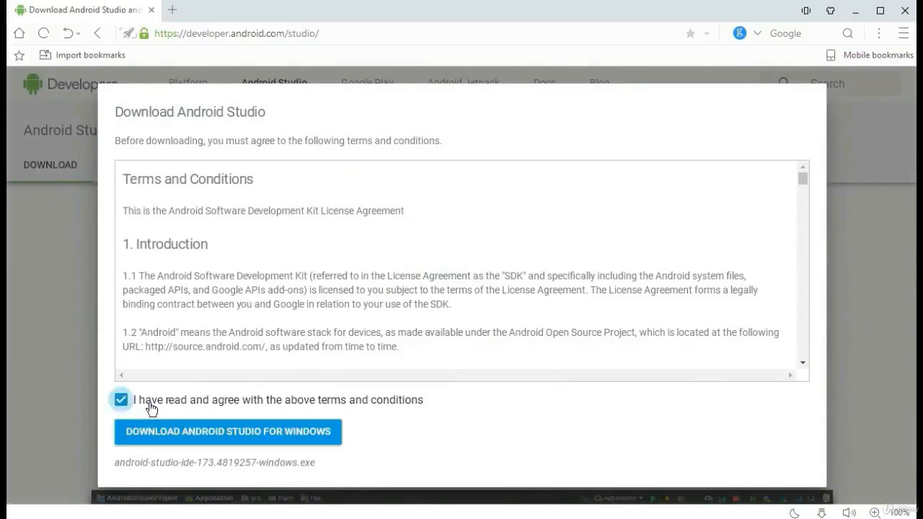
scroll(454, 334, down, 3)
scroll(453, 334, down, 10)
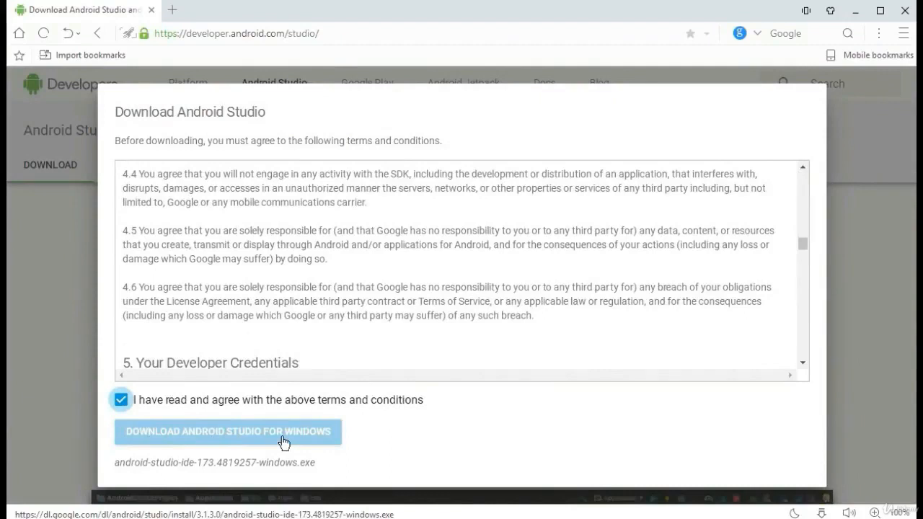
click(284, 442)
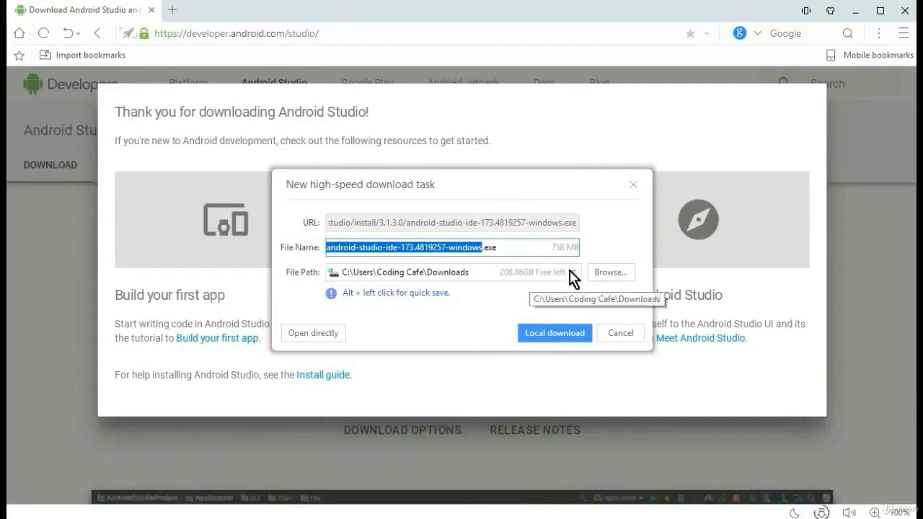
Step: Save the Android Studio installer locally, choosing the Downloads folder as its location
click(617, 277)
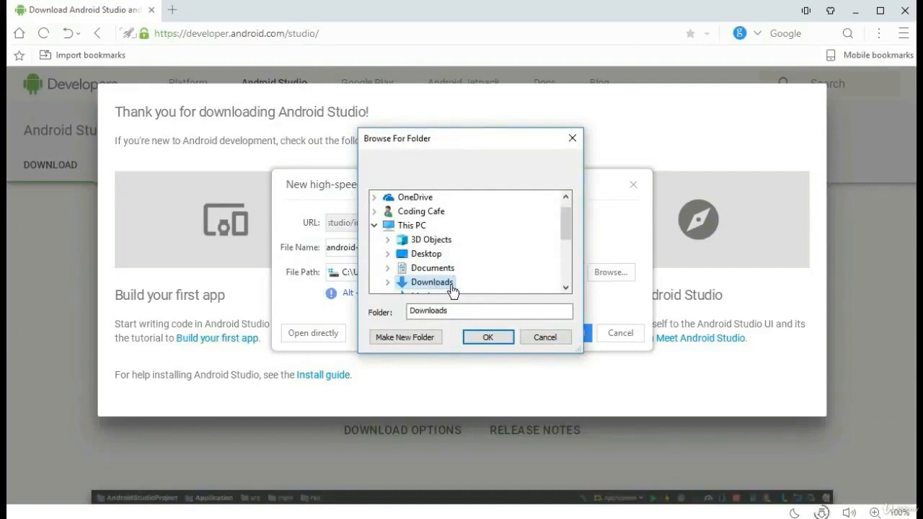
click(490, 339)
click(553, 340)
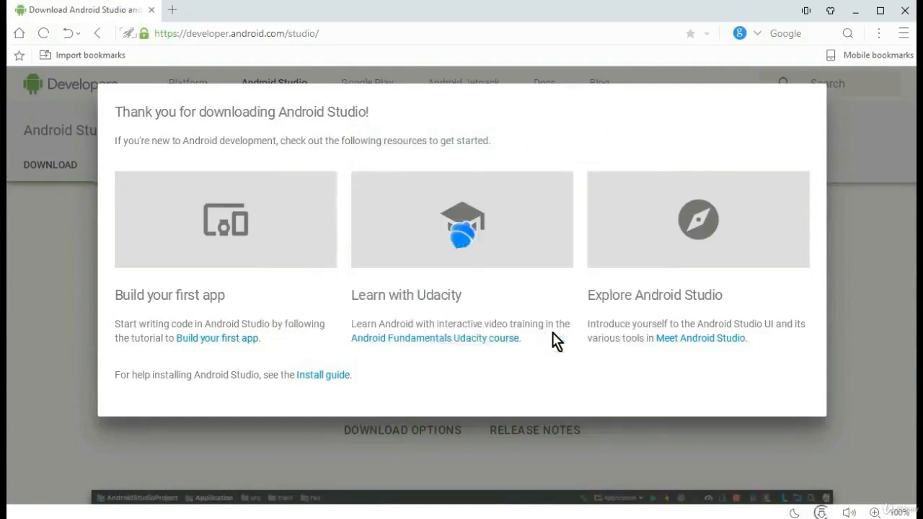
Step: Open the downloaded file's folder, show it with large icons, and run android-studio-ide-173.4819257-windows
click(821, 512)
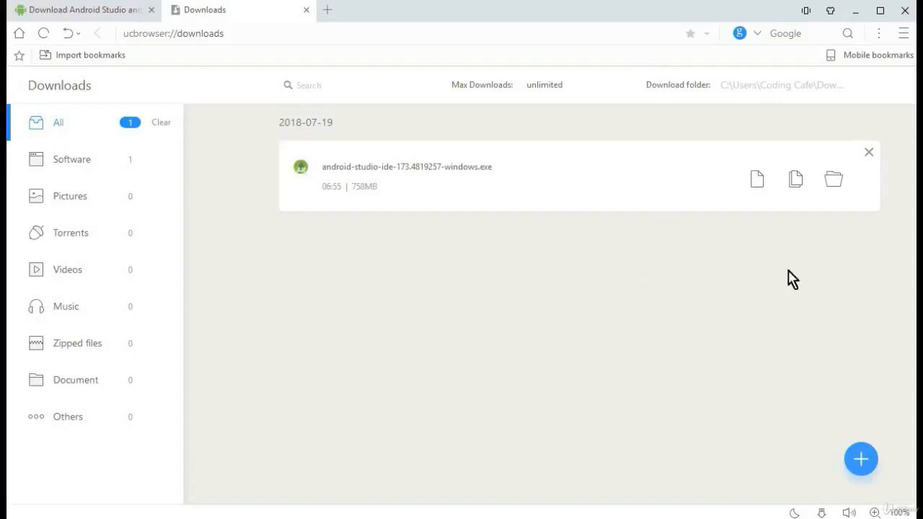
click(839, 186)
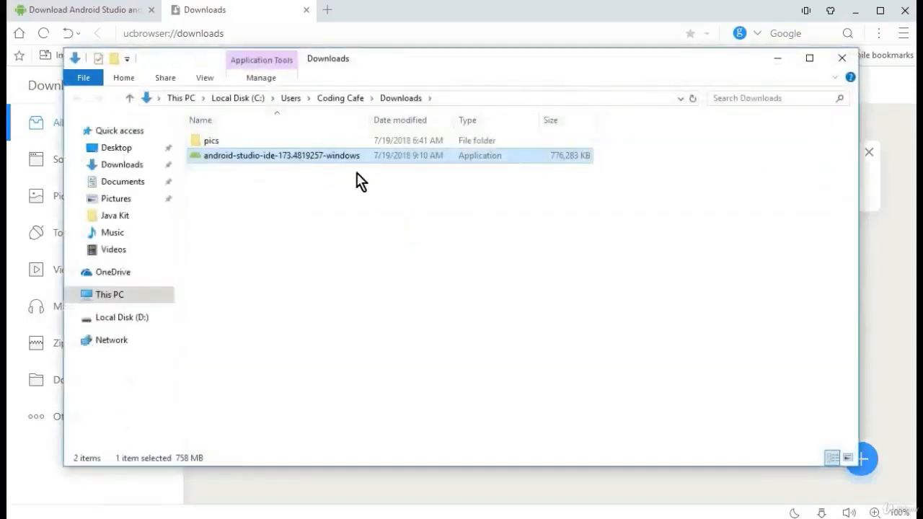
click(206, 78)
click(284, 97)
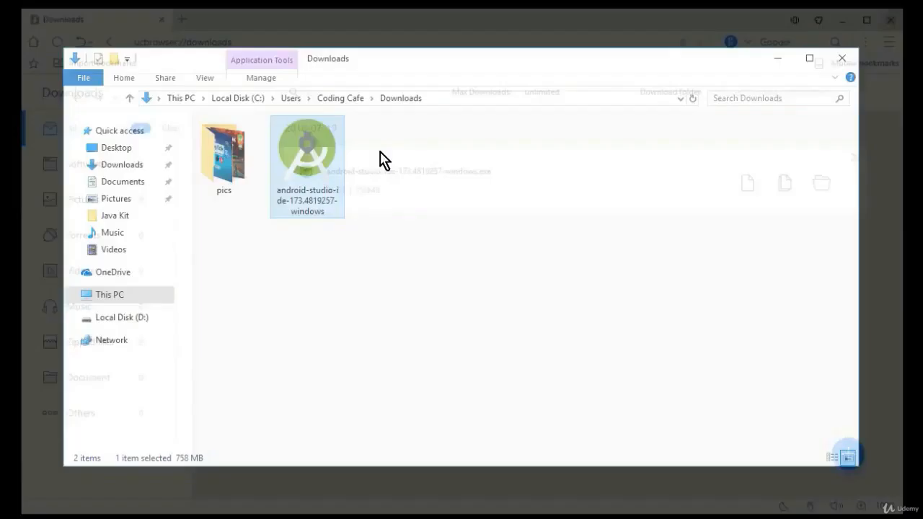
double_click(325, 176)
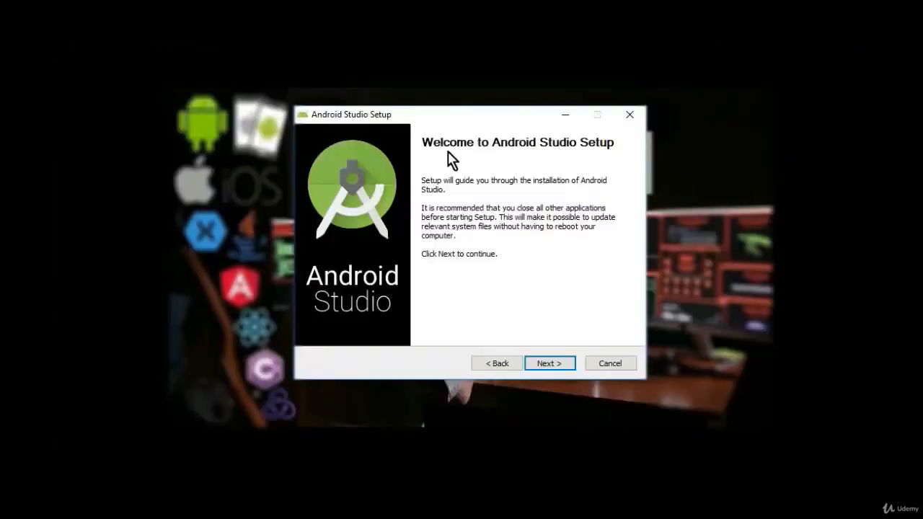
Step: Install Android Studio without the Android Virtual Device component, keeping the default install location and Start menu folder
click(552, 363)
mouse_move(491, 257)
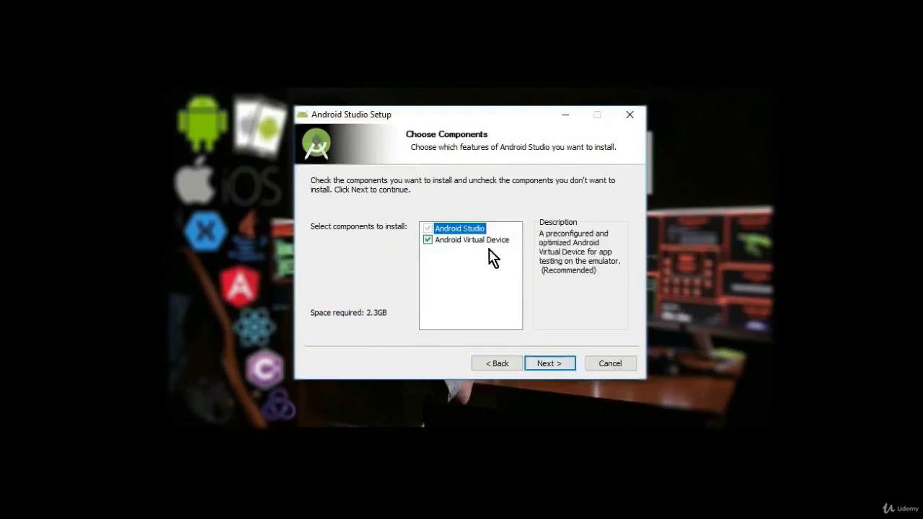
click(427, 240)
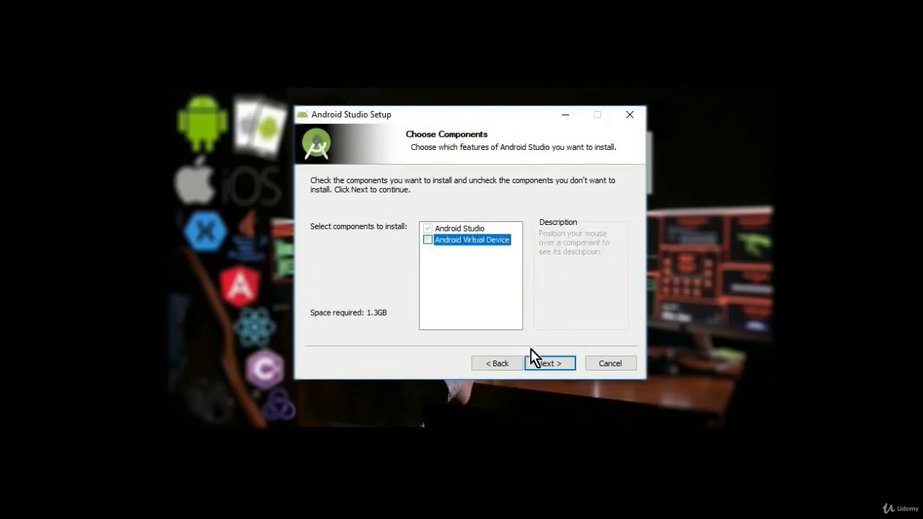
click(542, 365)
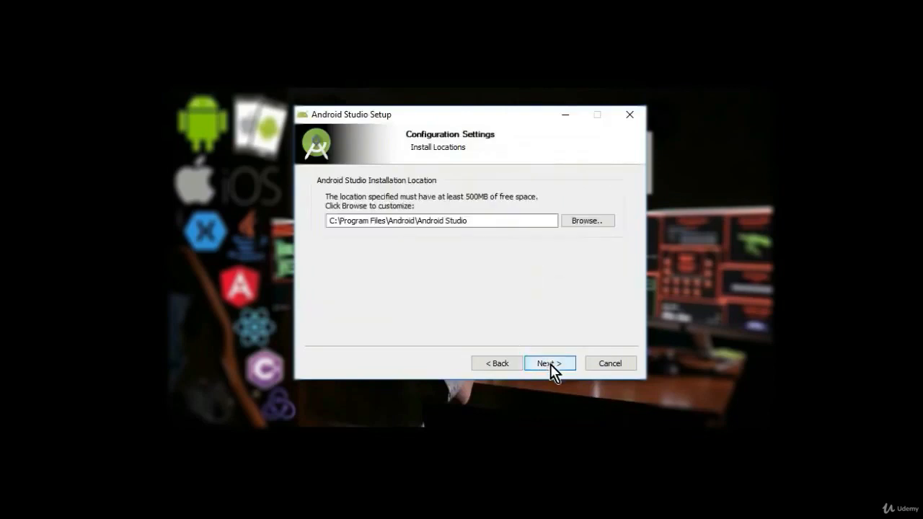
click(552, 368)
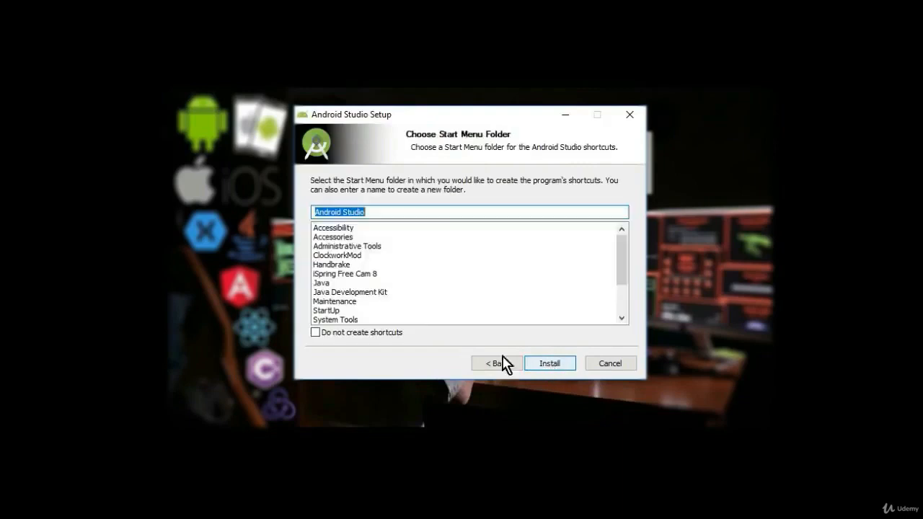
click(573, 369)
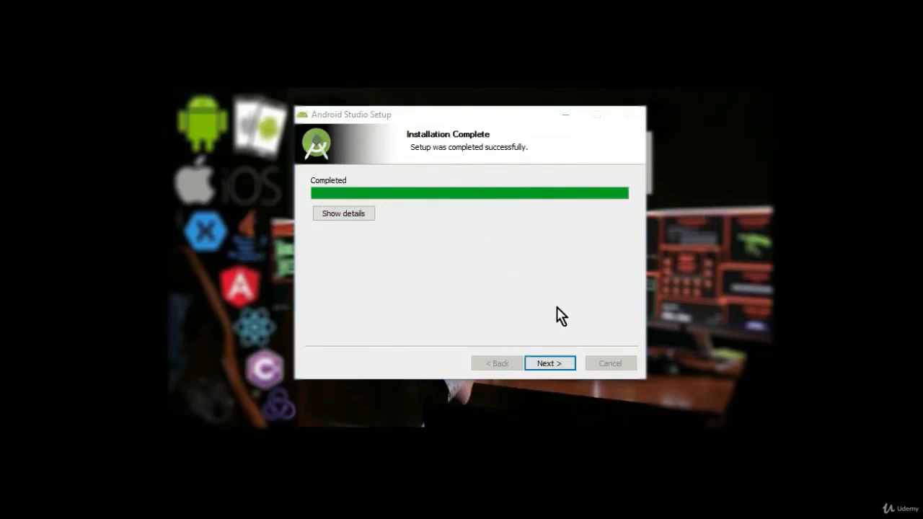
Step: Finish the installer with Start Android Studio enabled and choose not to import settings
click(570, 370)
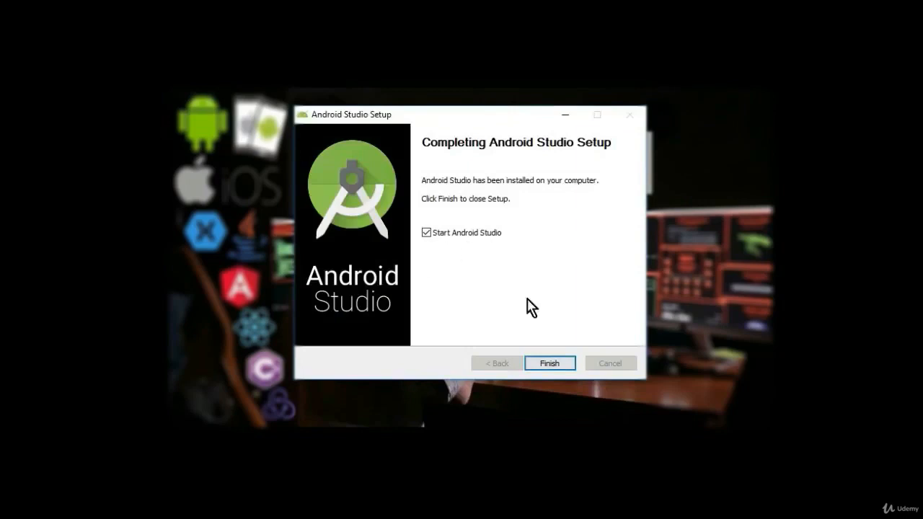
click(549, 366)
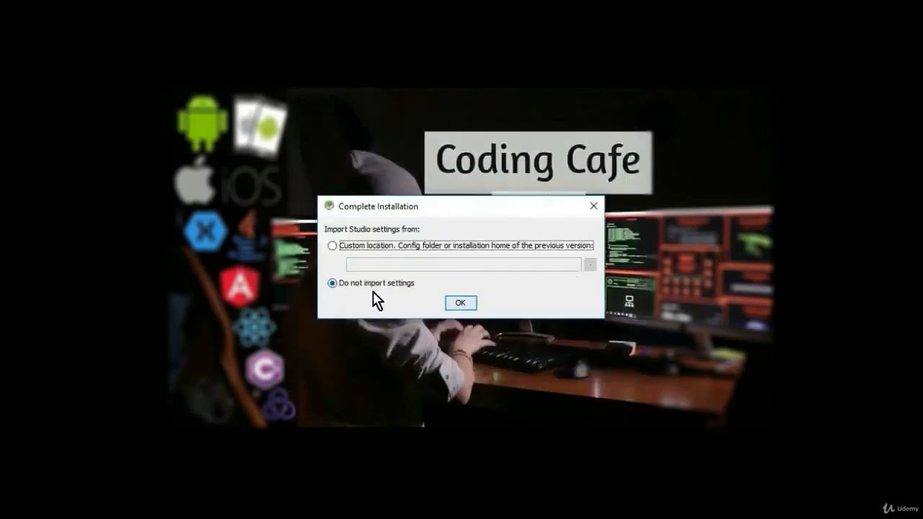
click(466, 306)
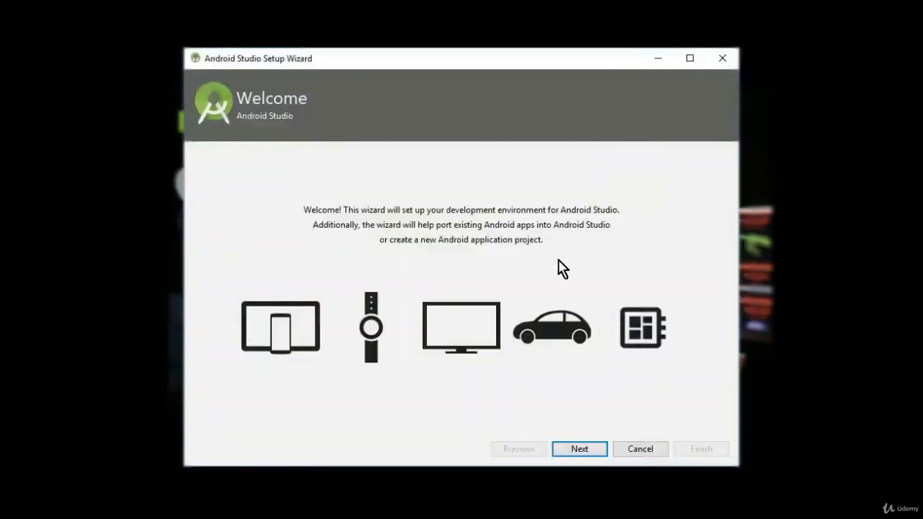
Step: Go through the setup wizard with the Standard install type and the Darcula UI theme
click(593, 453)
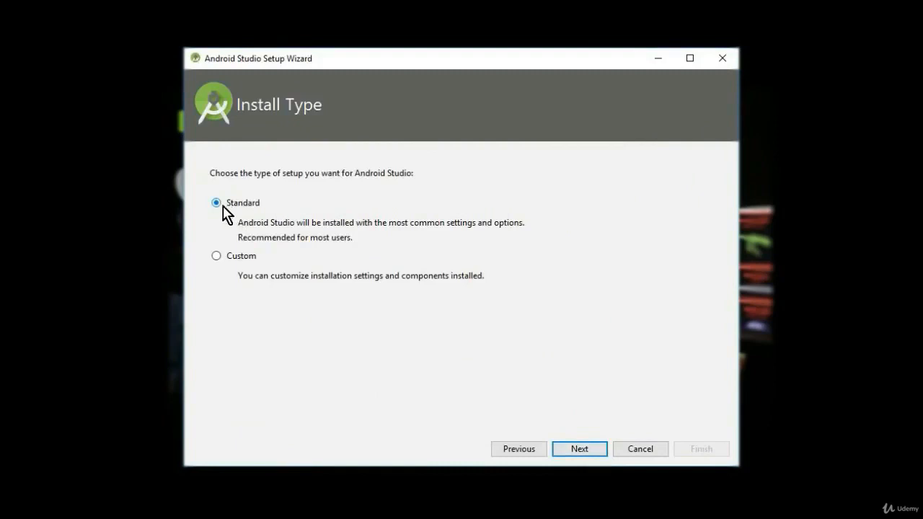
click(581, 449)
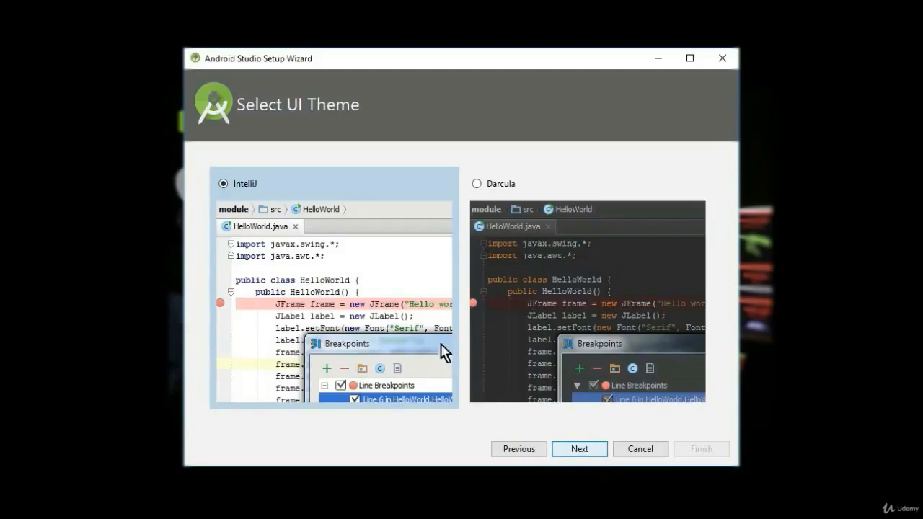
click(502, 185)
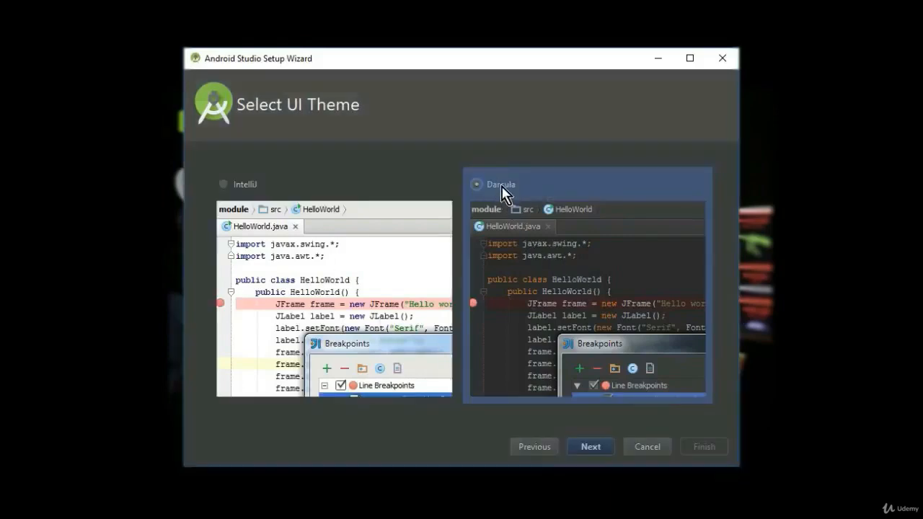
click(606, 450)
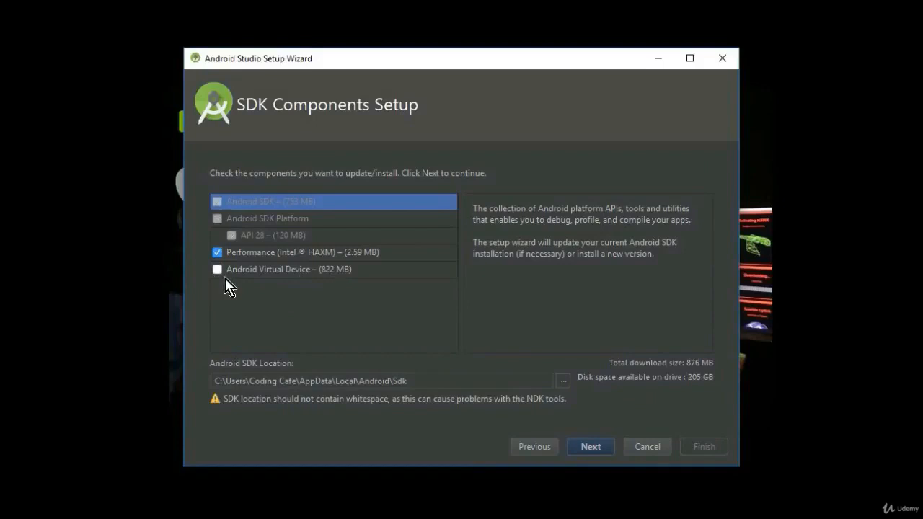
Step: Accept the SDK components without the Android Virtual Device, start the component download and show its details
click(605, 453)
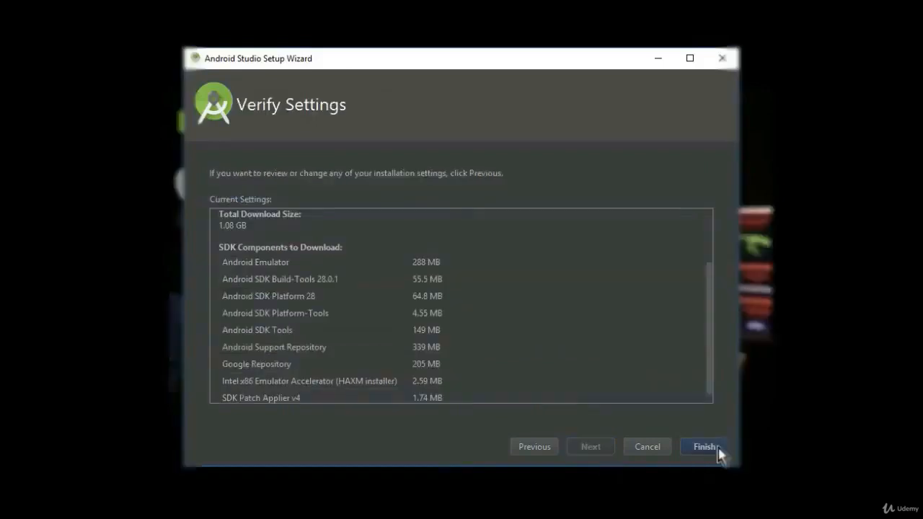
click(709, 450)
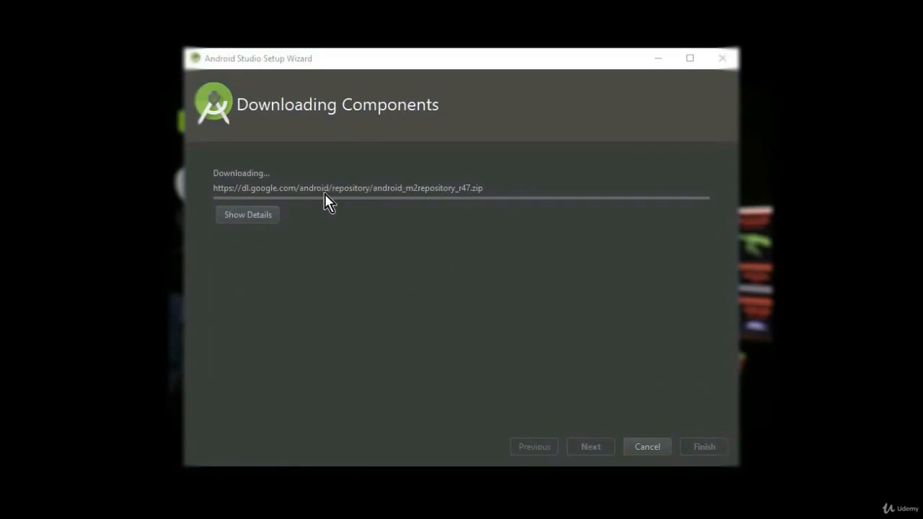
click(253, 219)
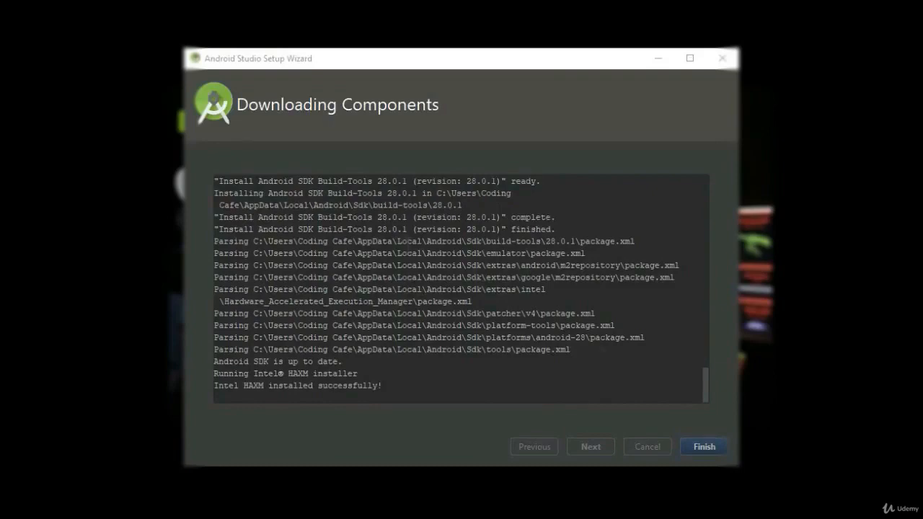
Step: Finish the setup wizard and search the plugin marketplace for flutter
click(703, 448)
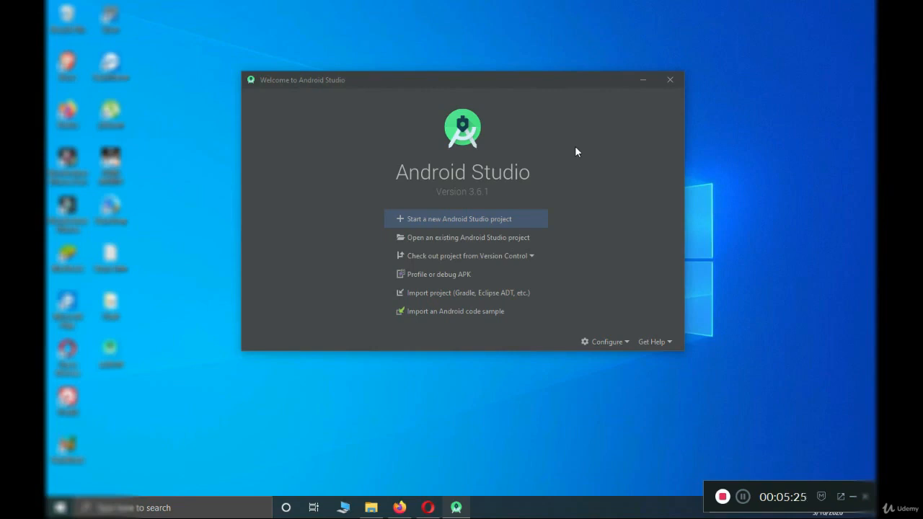
click(609, 342)
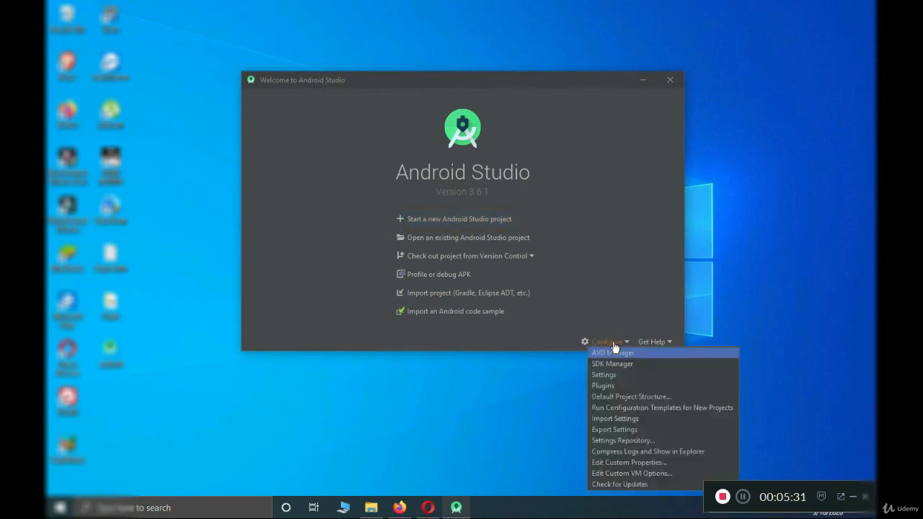
click(612, 390)
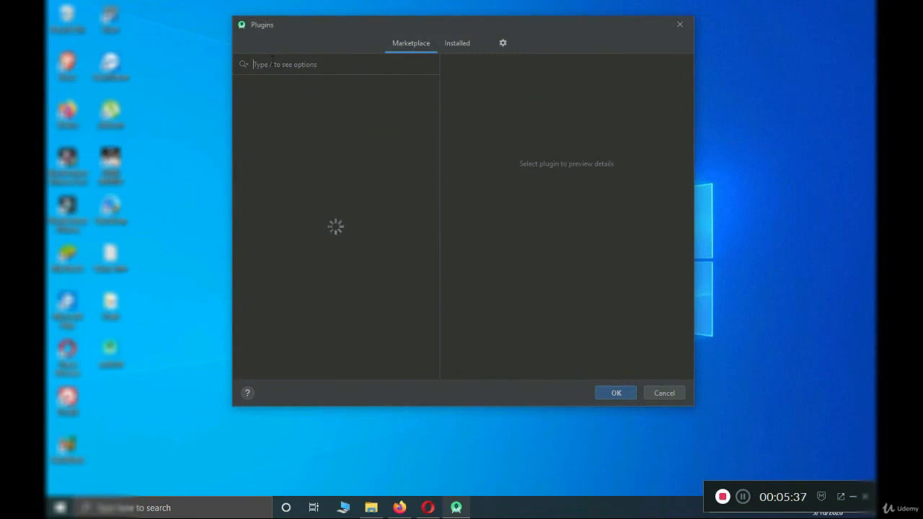
text(flutte)
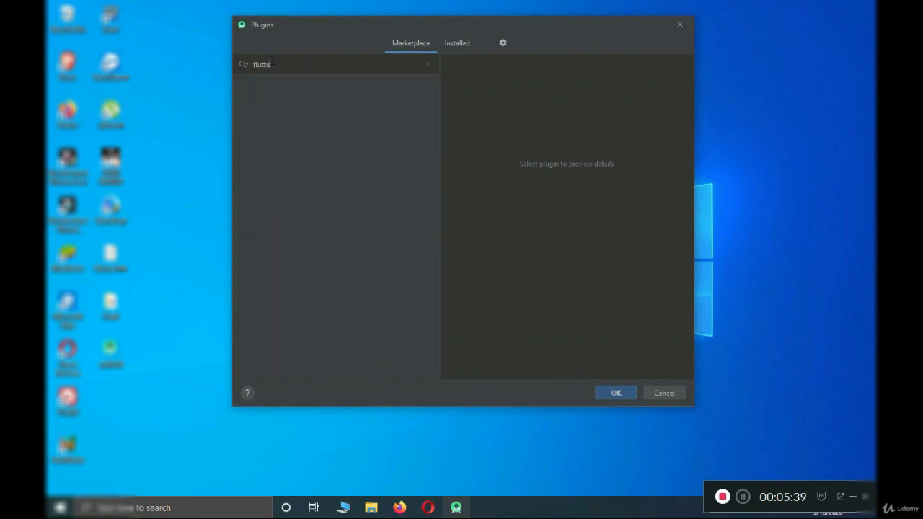
text(r)
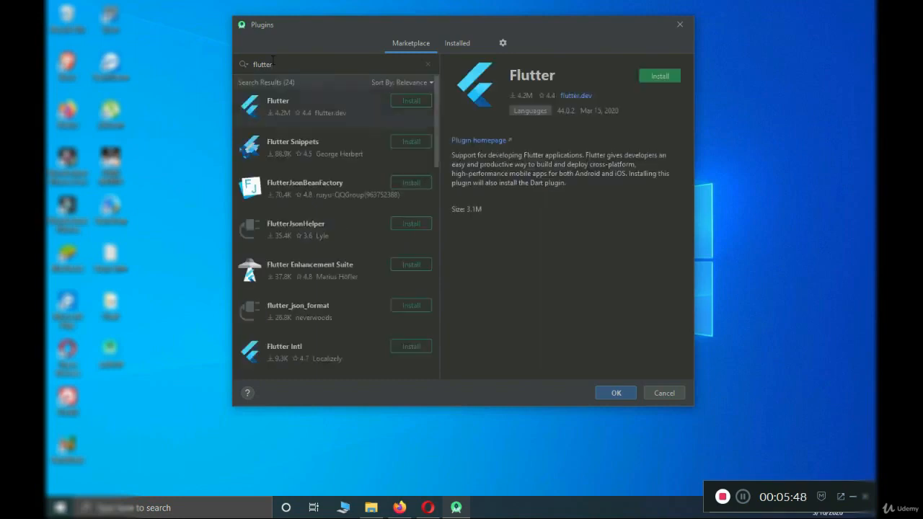
drag(273, 63, 251, 65)
click(295, 67)
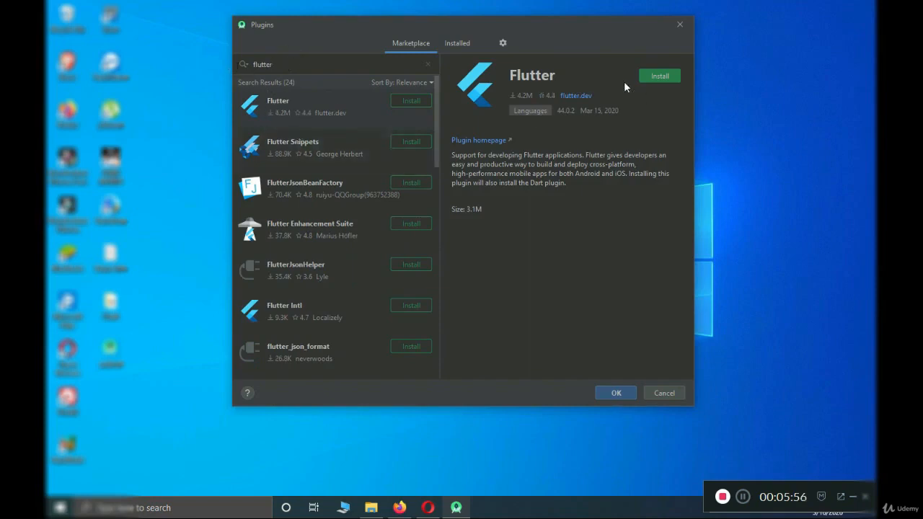
Step: Install the Flutter plugin together with the required Dart plugin, accepting the privacy note, and restart Android Studio
click(665, 77)
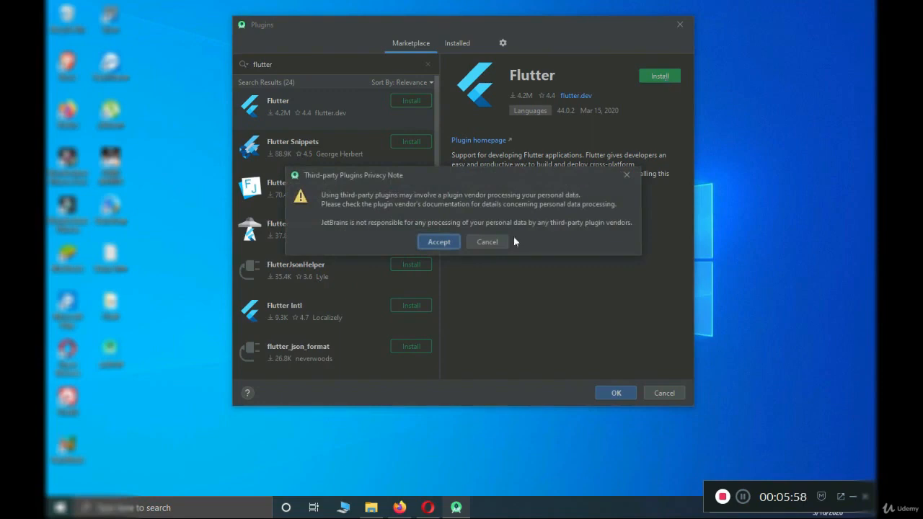
click(437, 245)
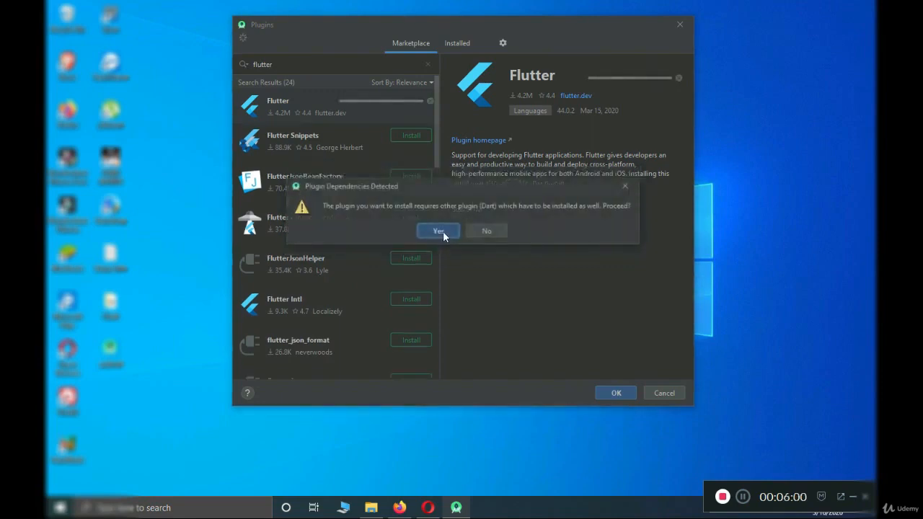
click(443, 231)
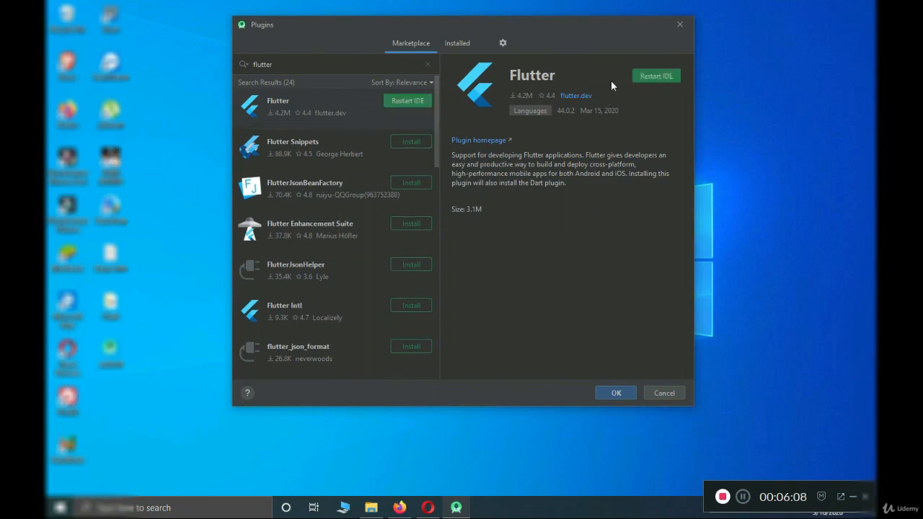
click(656, 77)
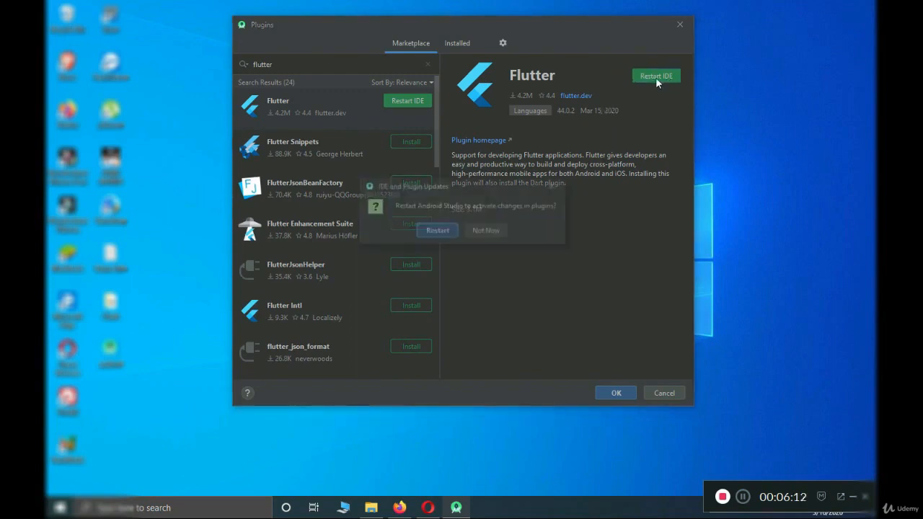
click(441, 233)
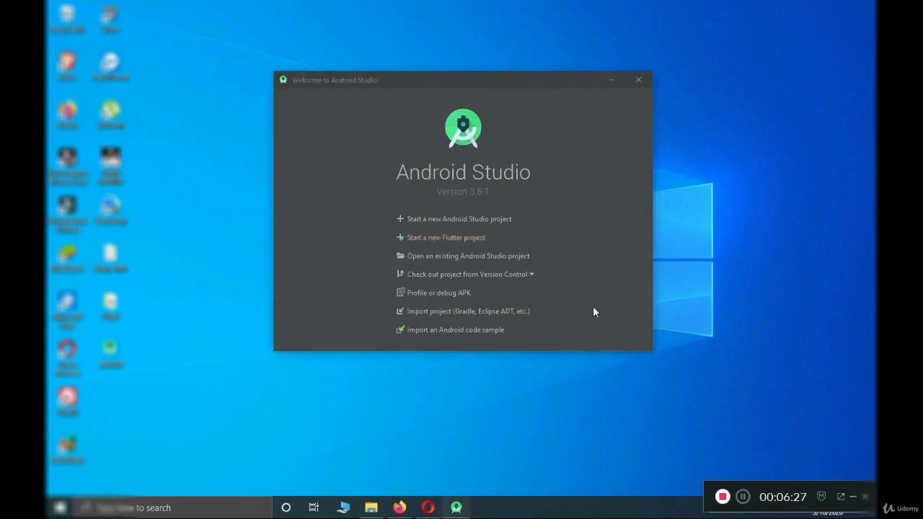
Step: Start a new Flutter Application project and name it flutter_myapp
click(462, 243)
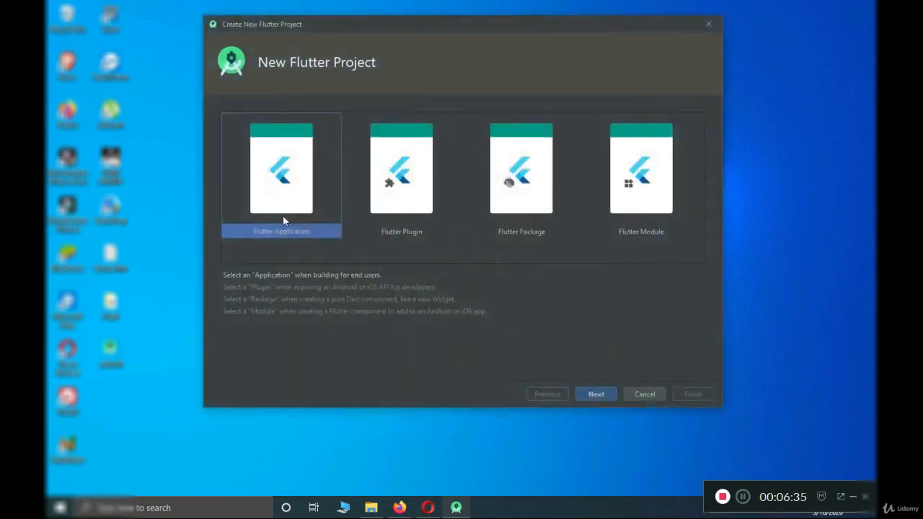
click(596, 394)
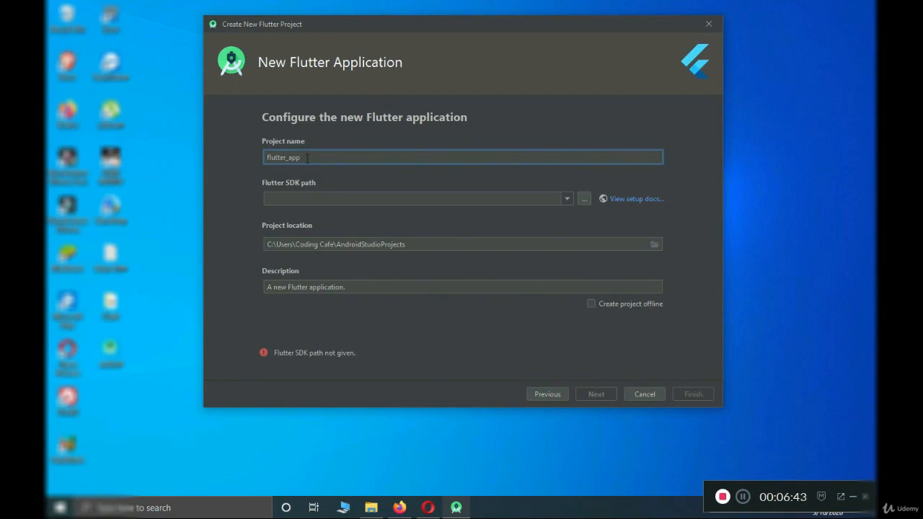
drag(268, 157, 288, 158)
click(301, 158)
key(Left)
key(Left)
key(Left)
key(Left)
text(_my)
key(Delete)
drag(312, 158, 243, 160)
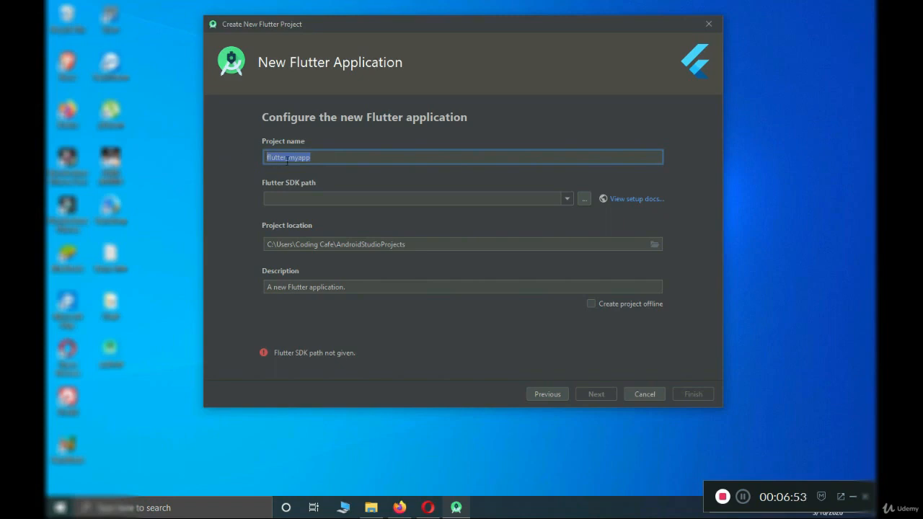
click(324, 157)
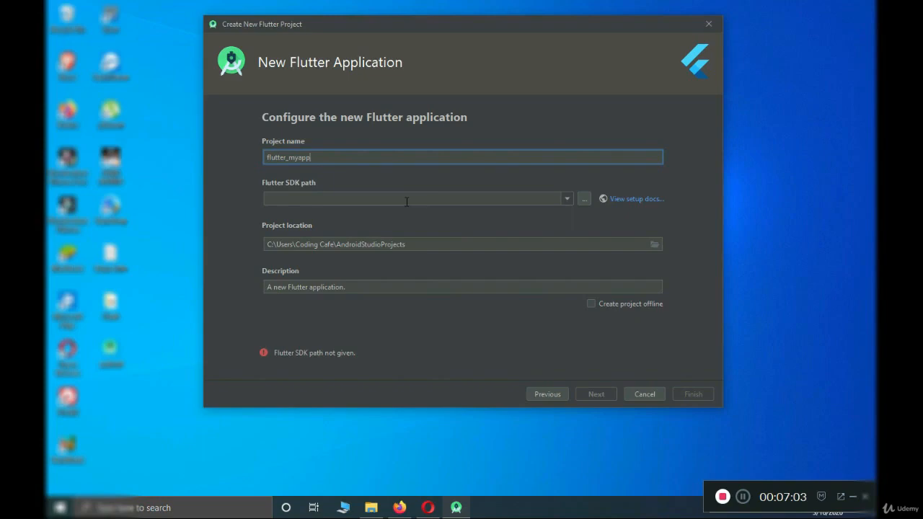
Step: Locate the flutter folder on the C: drive, set the Flutter SDK path to C:\flutter and continue to the package name settings
click(61, 508)
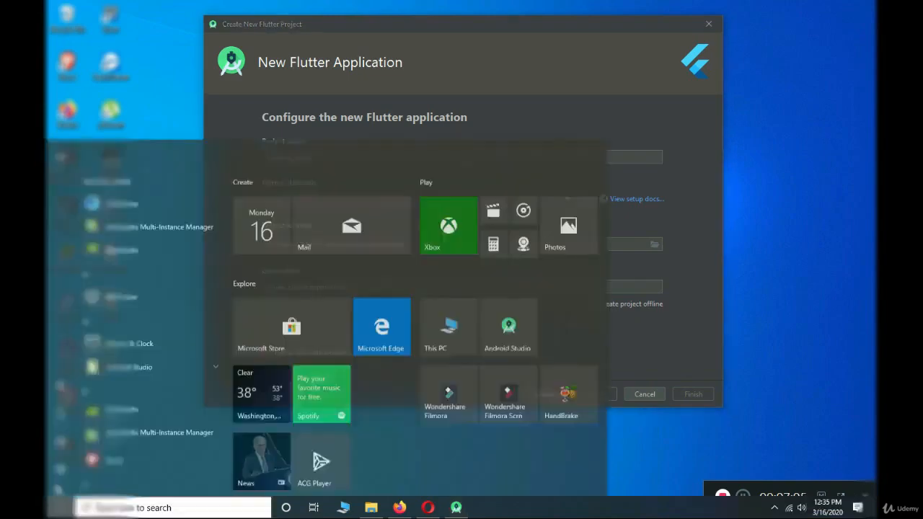
click(469, 263)
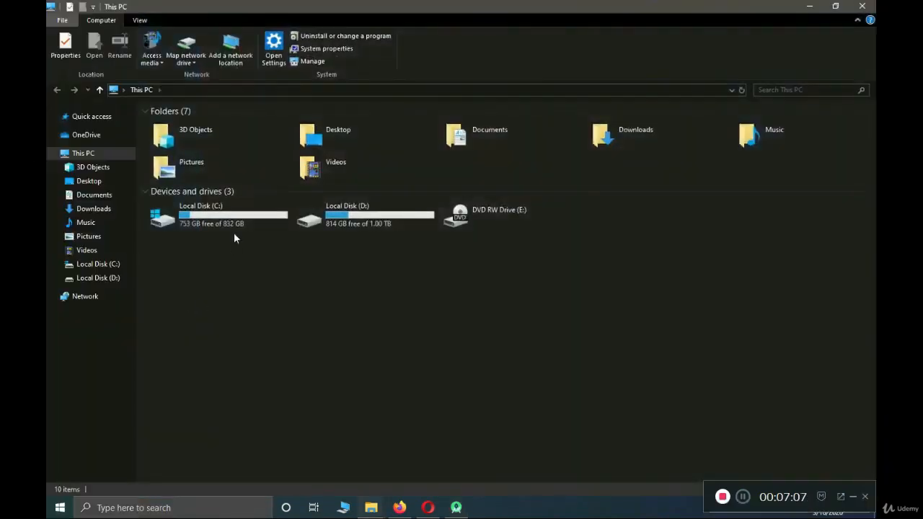
double_click(235, 226)
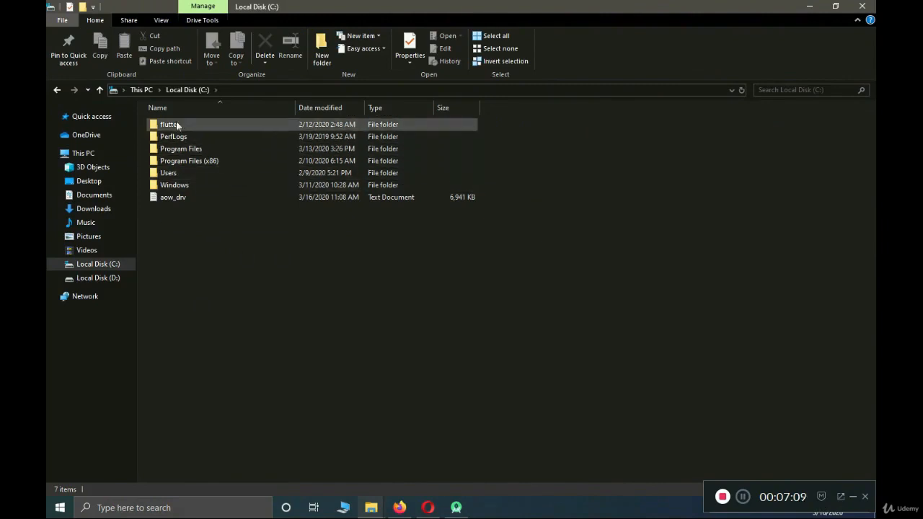
click(863, 6)
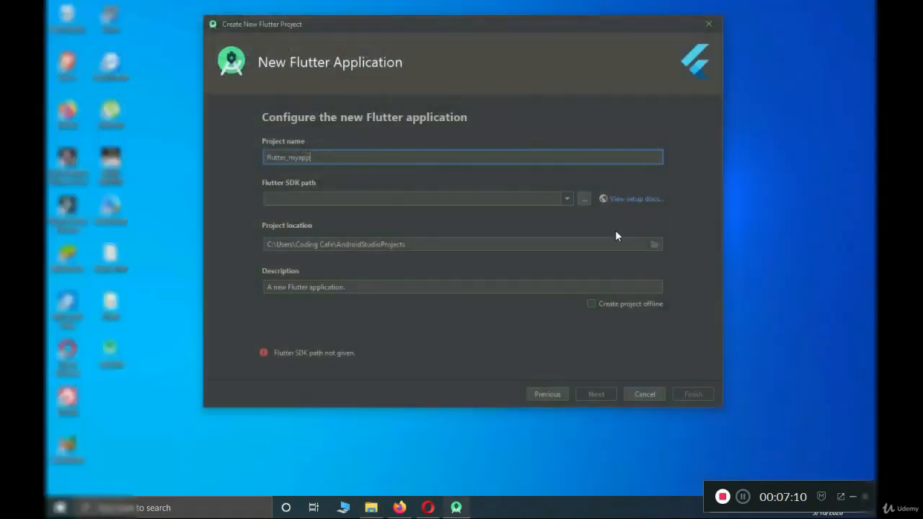
click(585, 199)
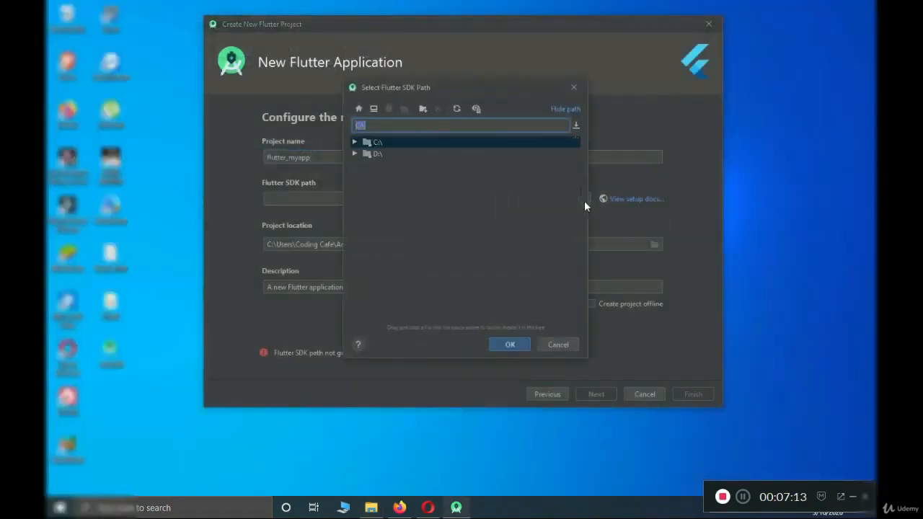
click(354, 143)
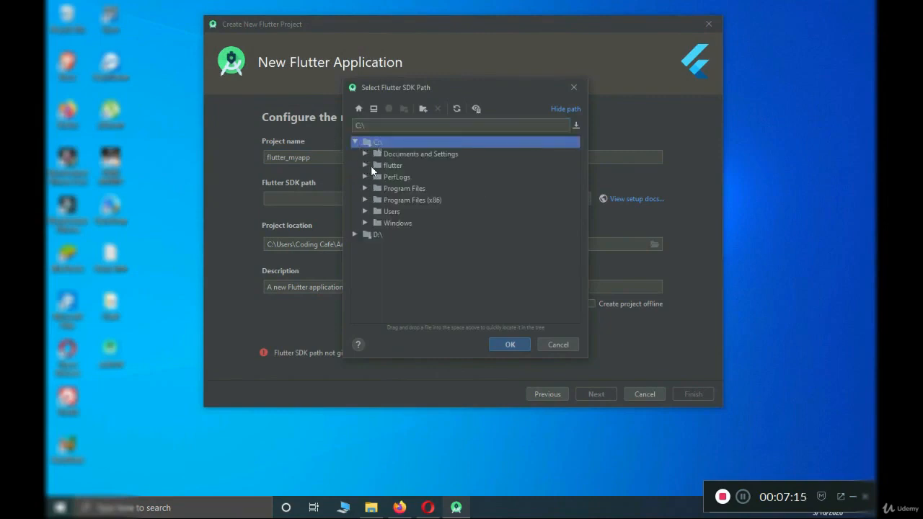
click(365, 165)
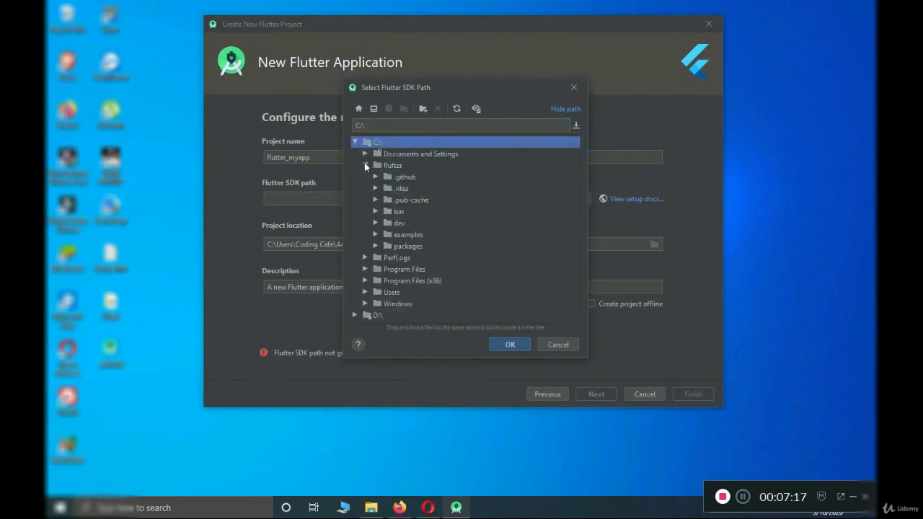
click(394, 164)
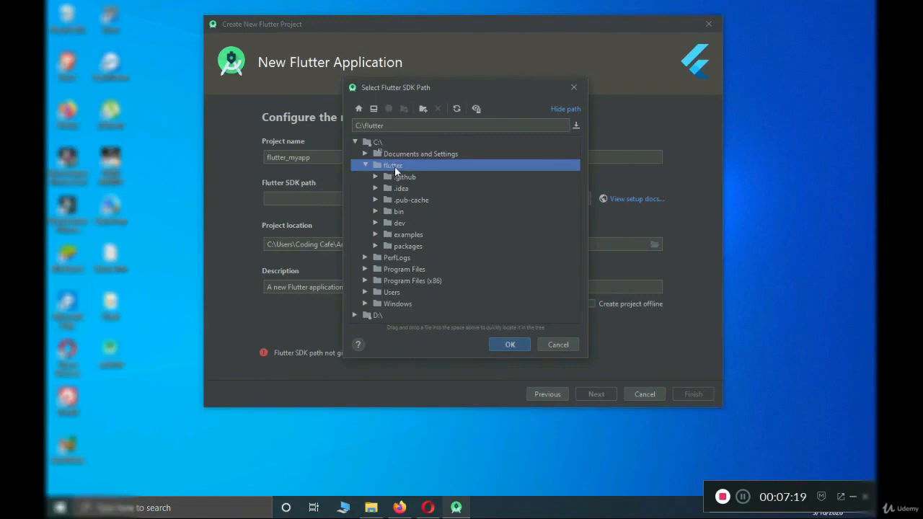
click(516, 345)
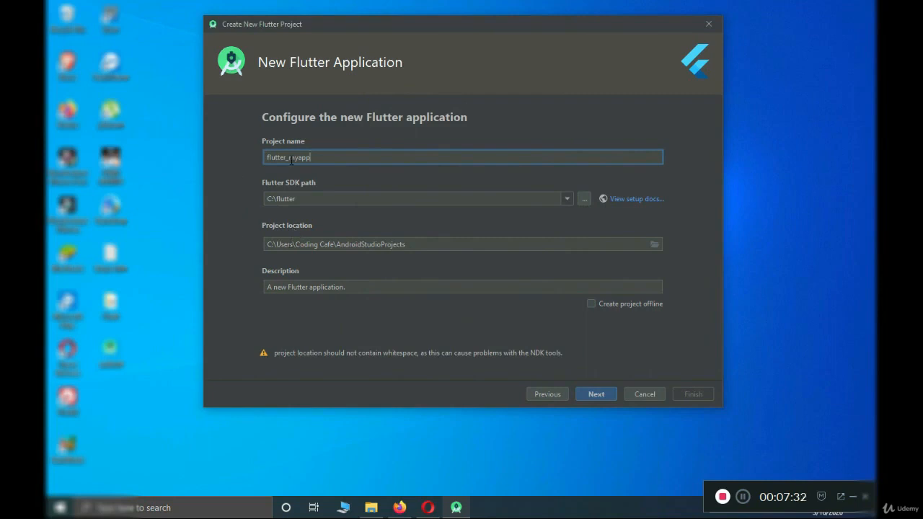
drag(264, 158, 331, 158)
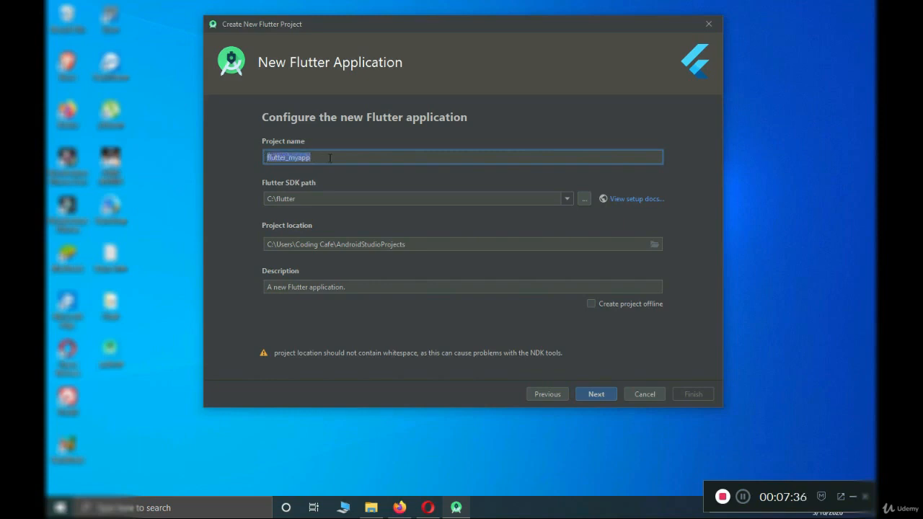
click(336, 157)
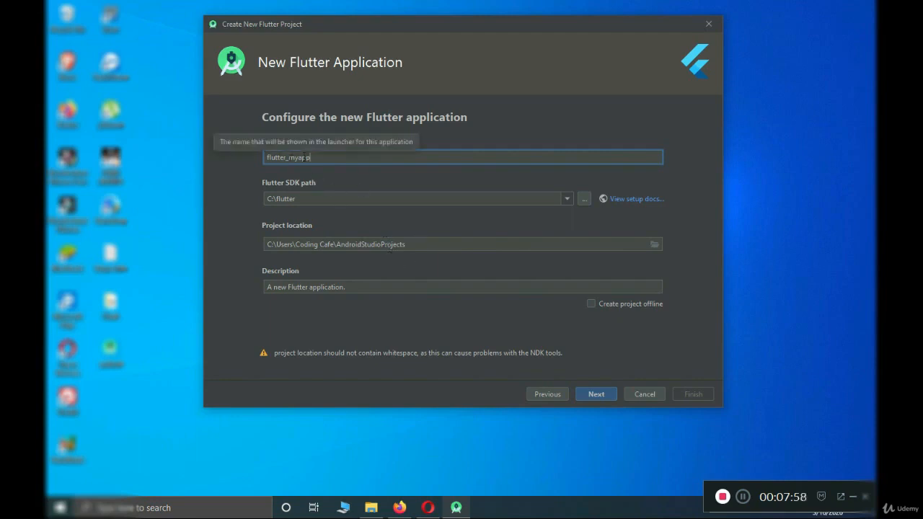
click(594, 395)
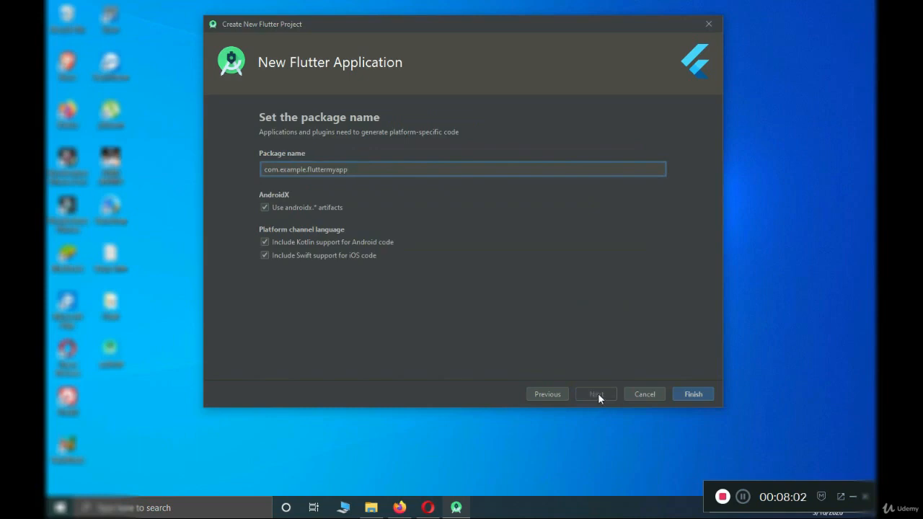
Step: Replace "example" in the package name with the developer's name and create the project with AndroidX, Kotlin and Swift support kept enabled
double_click(297, 170)
click(297, 170)
double_click(306, 170)
key(BackSpace)
text(muhammadali)
click(696, 395)
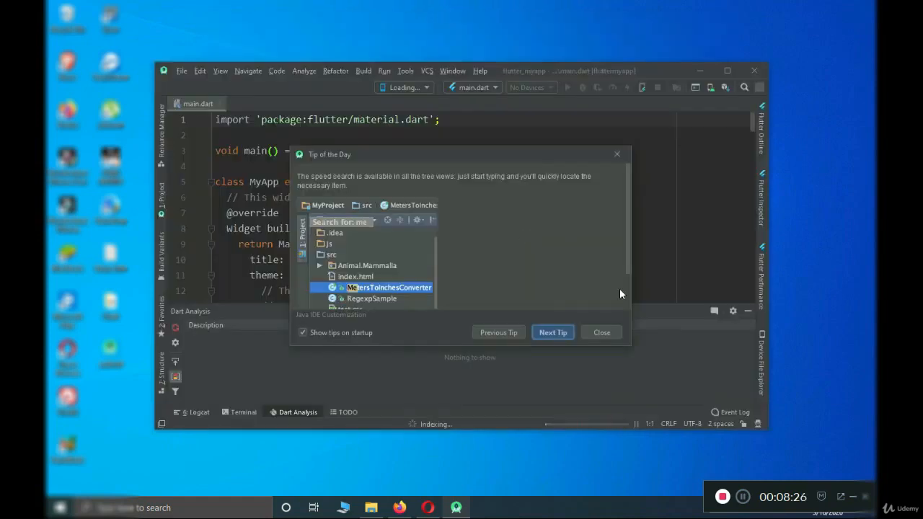
Step: Close the Tip of the Day, hide the Dart Analysis pane and maximize the project window
click(615, 334)
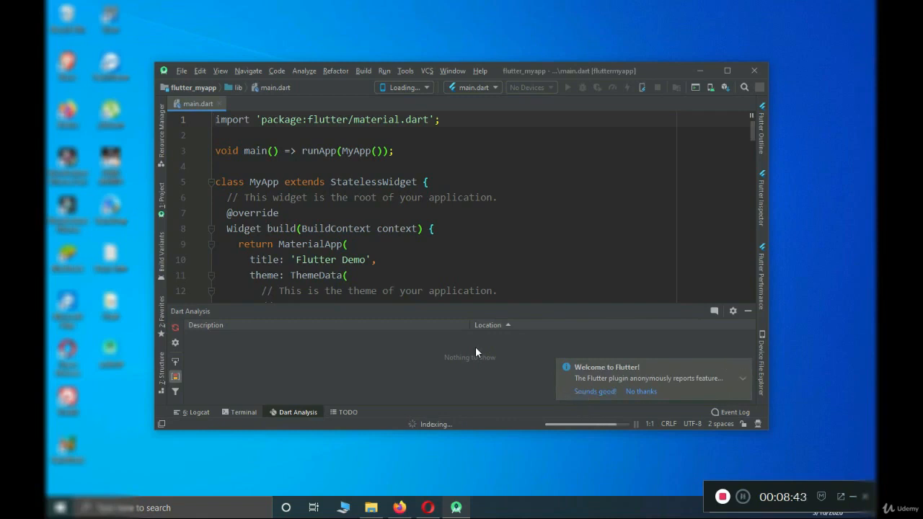
click(748, 310)
click(727, 70)
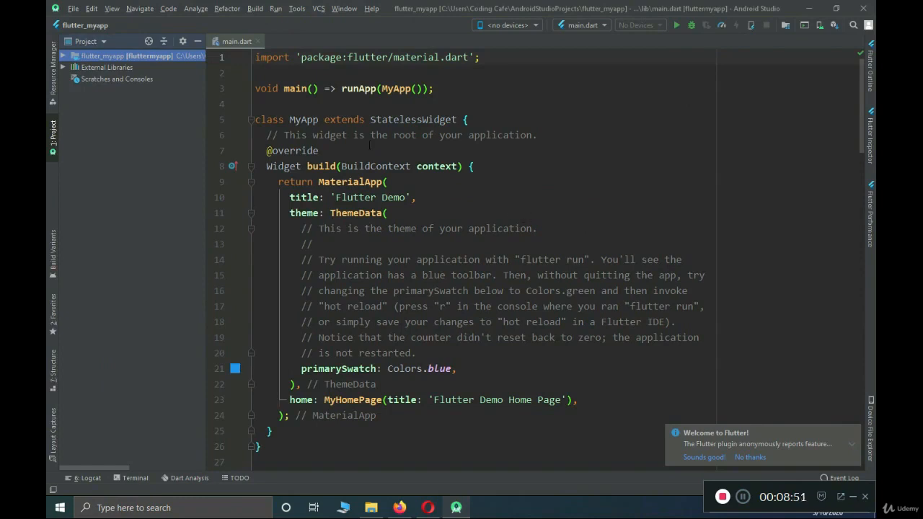
Step: Find the Plugins settings with an action search for "plug" and open them
click(371, 9)
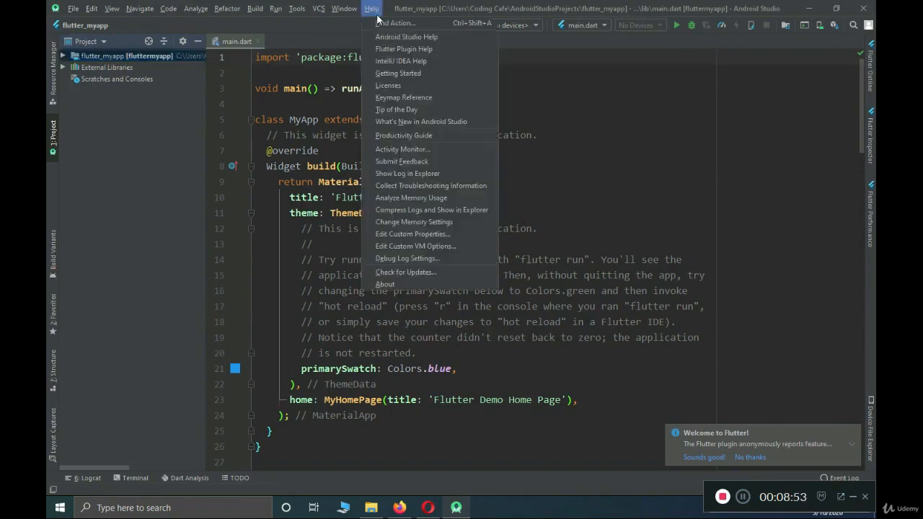
click(398, 23)
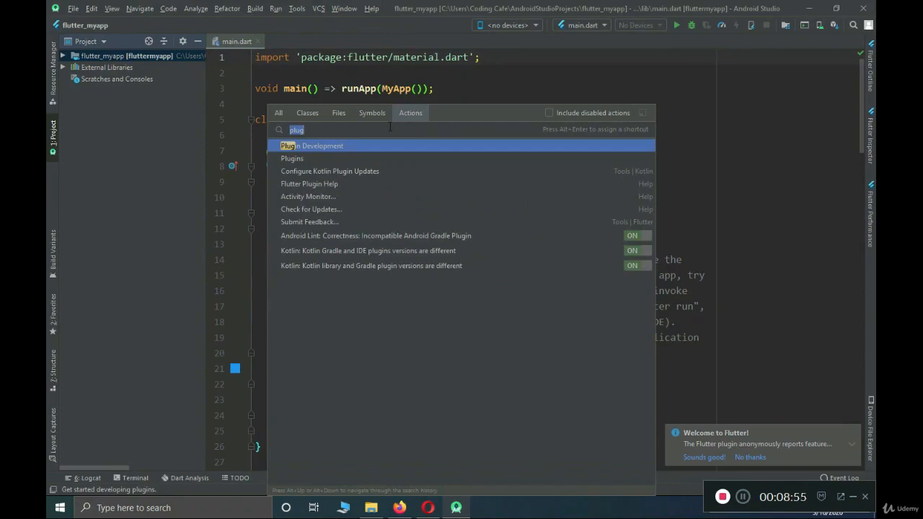
text(pl)
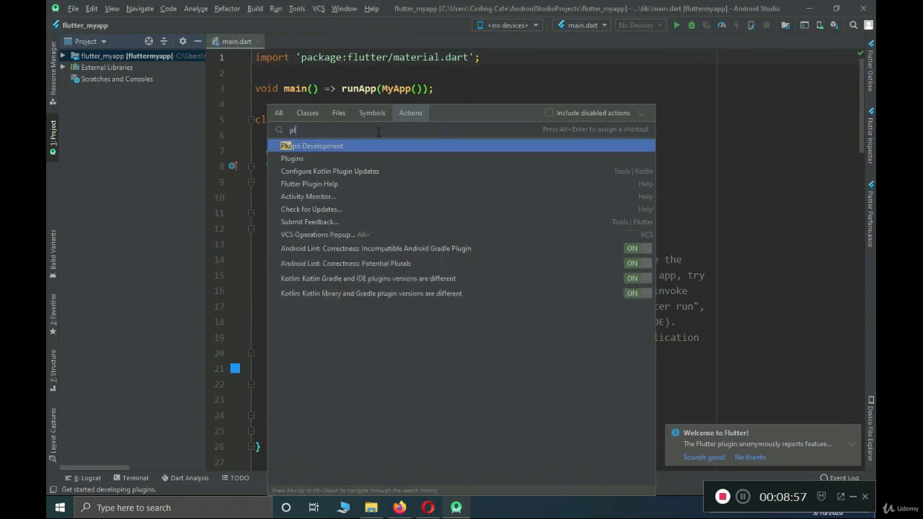
key(BackSpace)
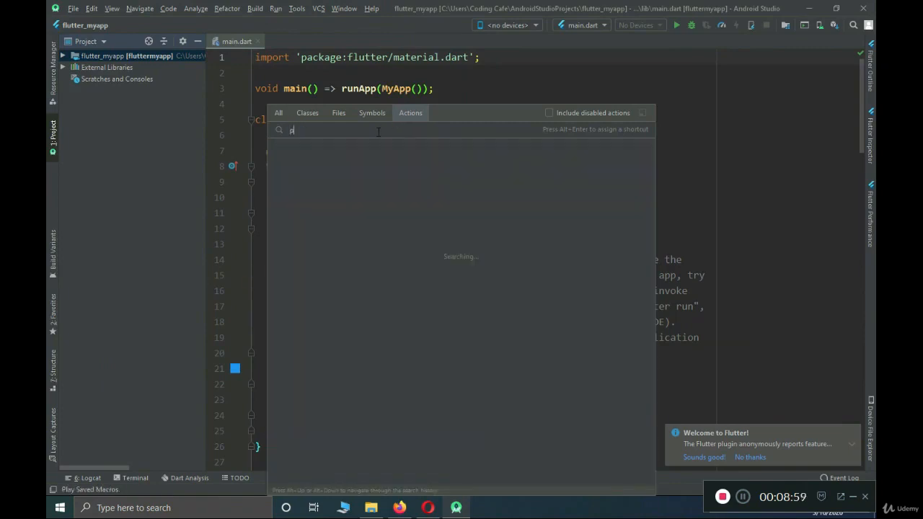
text(lug)
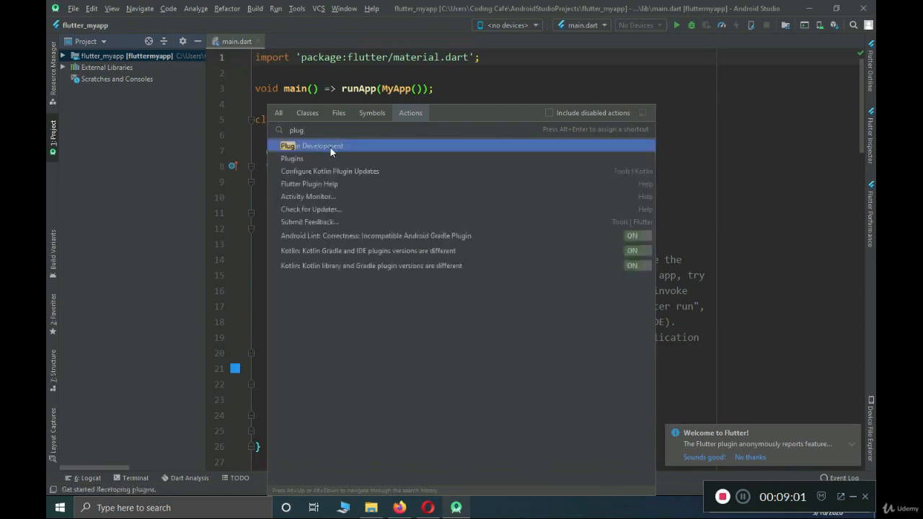
click(295, 160)
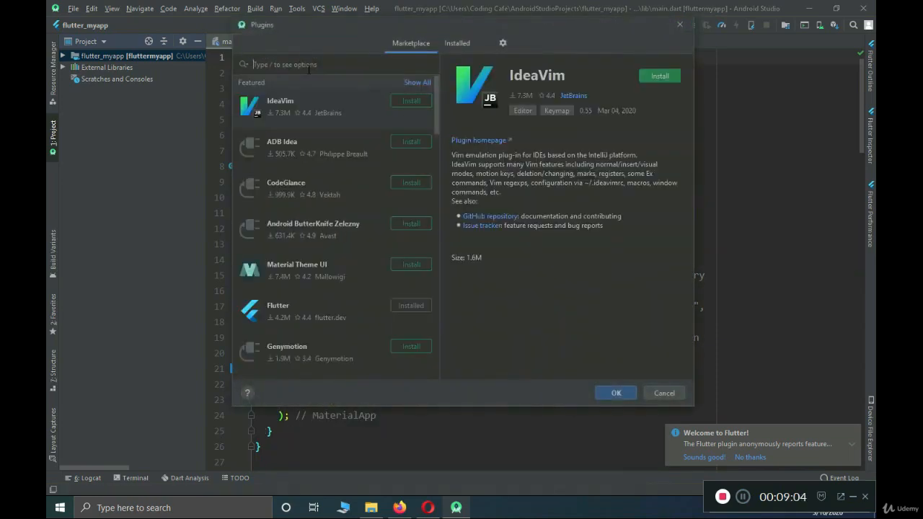
Step: Search the plugin Marketplace for "Bloc Code" and install the Bloc Code Generator plugin
text(Blocl)
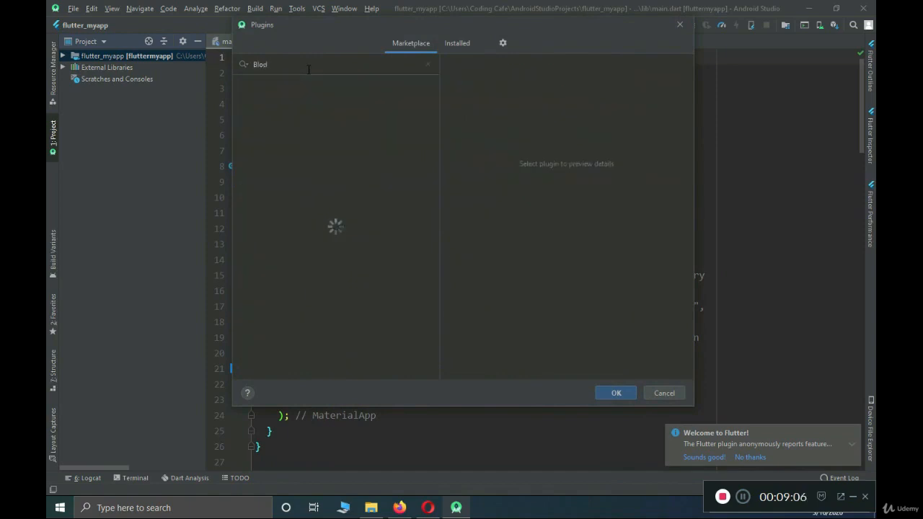
key(BackSpace)
text(c Code)
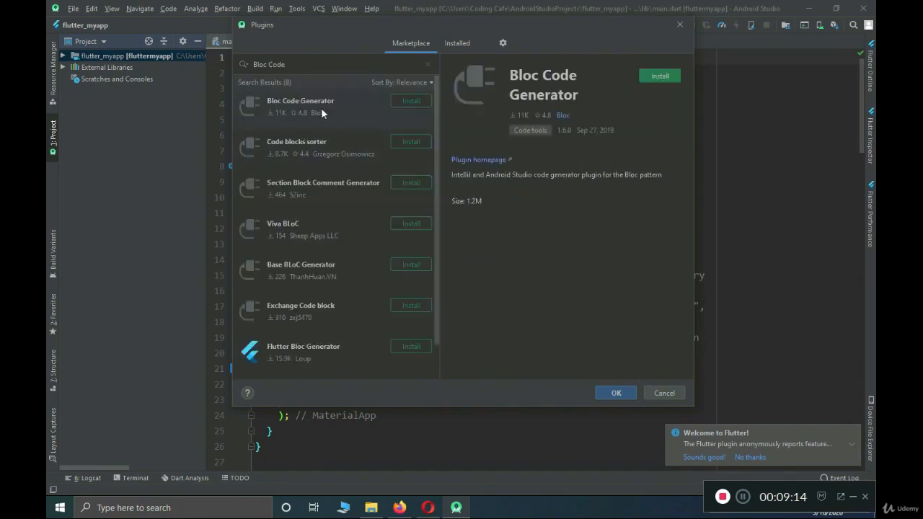
click(671, 77)
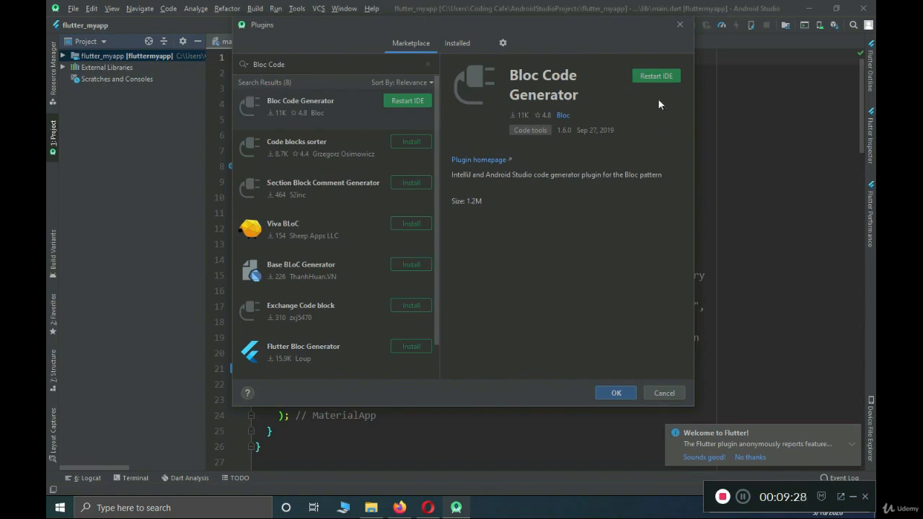
Step: Restart Android Studio to activate the Bloc Code Generator plugin and close the Tip of the Day
click(652, 75)
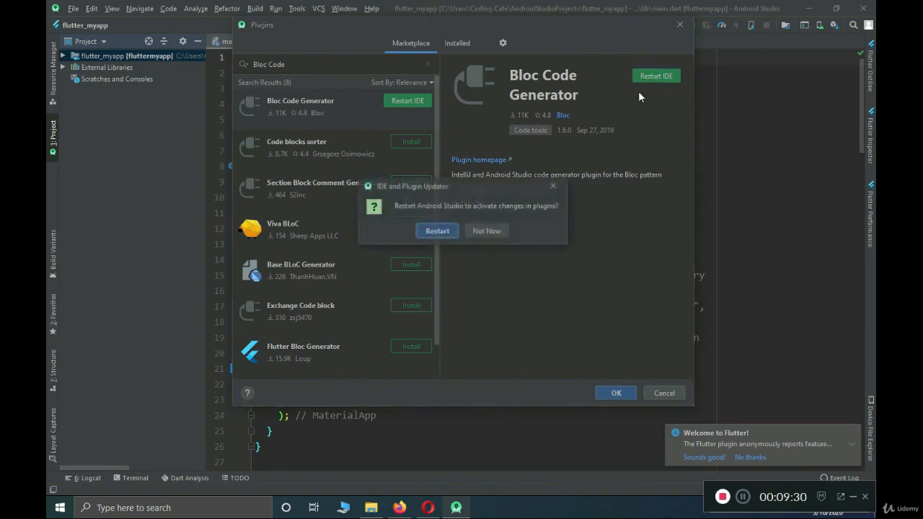
click(438, 232)
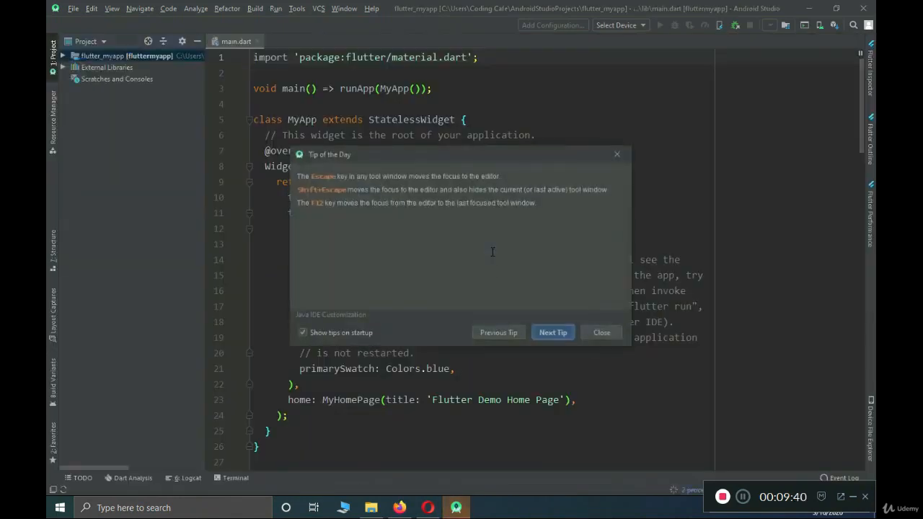
click(605, 334)
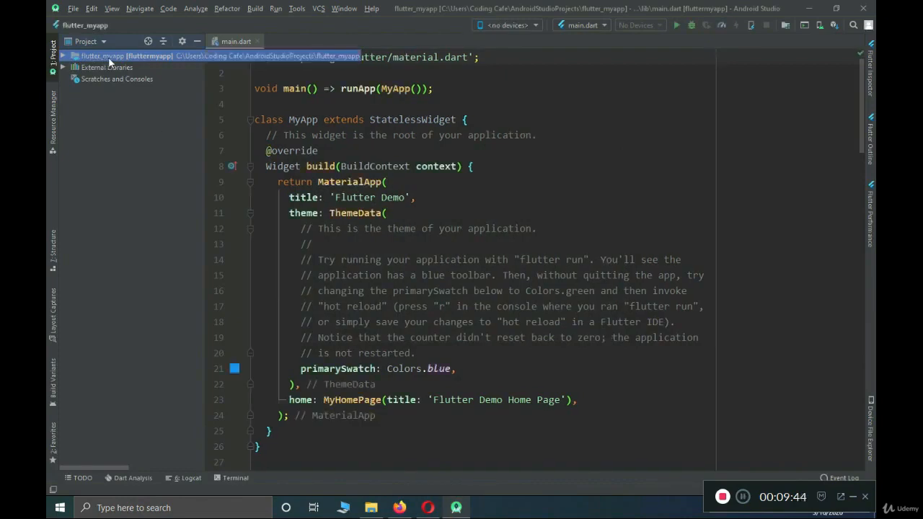
Step: Expand the flutter_myapp project and its lib folder, and open main.dart
click(63, 55)
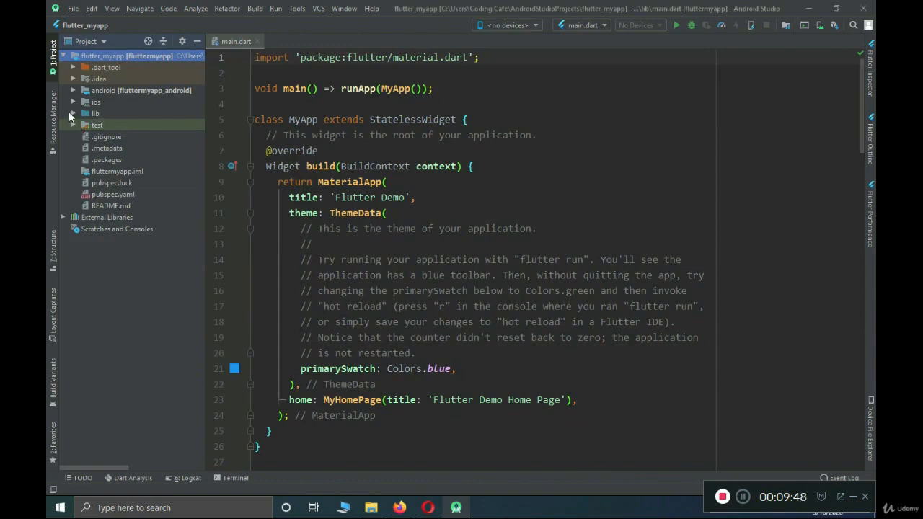
click(73, 113)
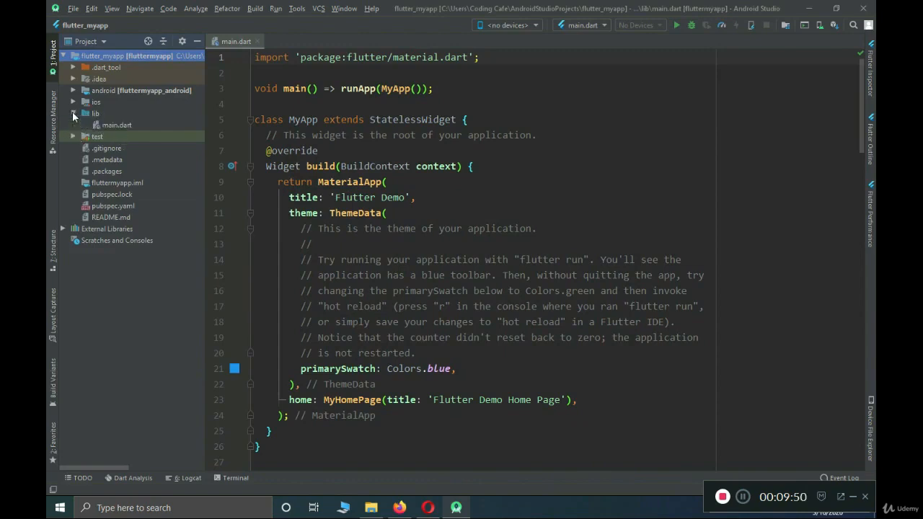
double_click(113, 124)
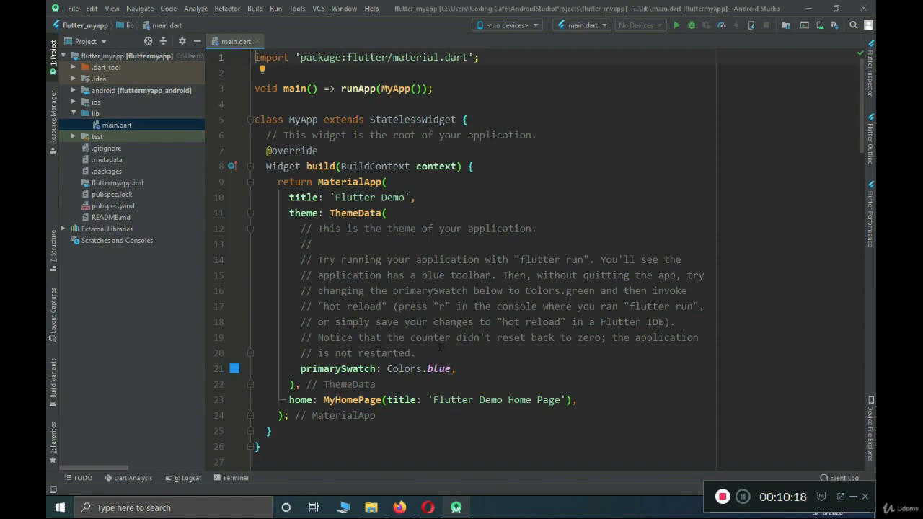
Step: Search Windows for "command" and switch to a new Command Prompt window
click(196, 511)
text(comm)
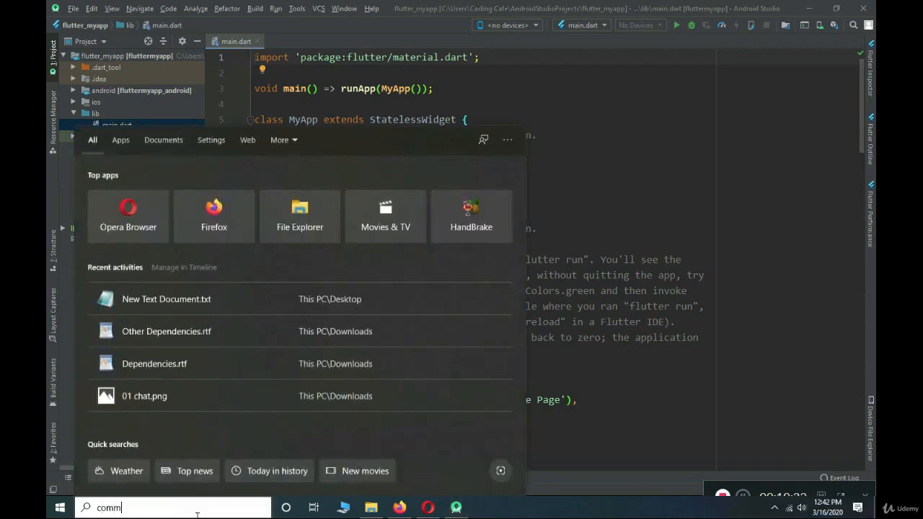
text(and)
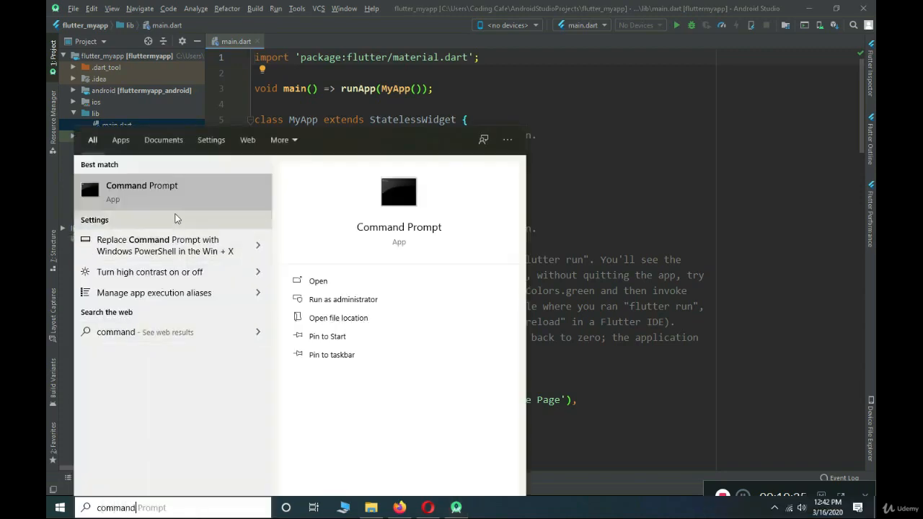
click(172, 202)
click(402, 154)
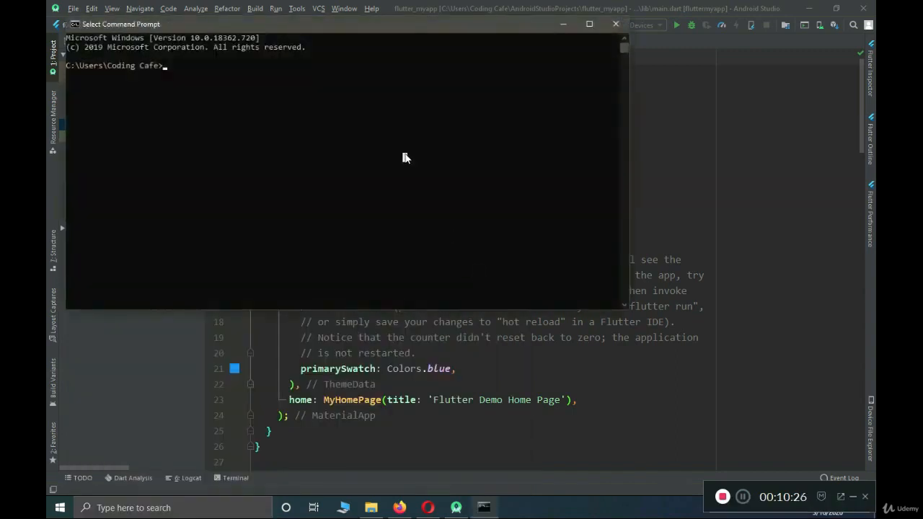
Step: Run the flutter command on its own and read through its global options and available commands
text(flutter)
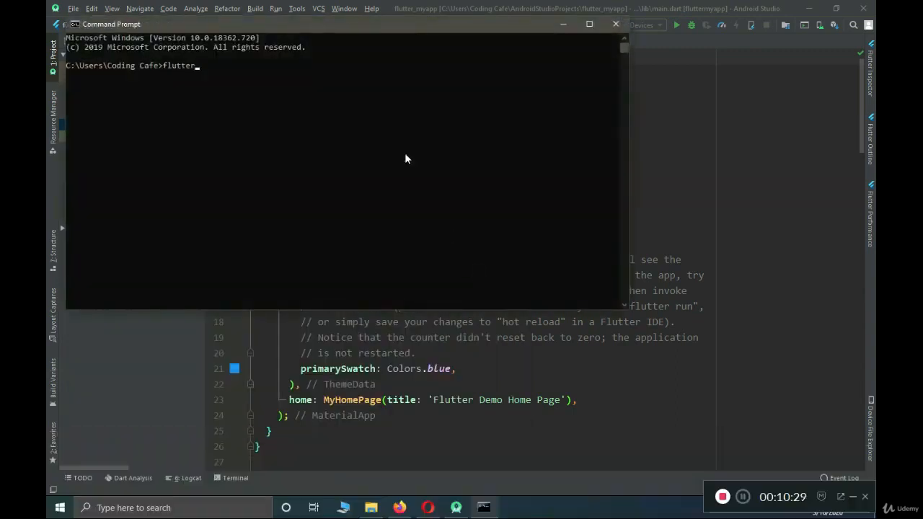
key(Return)
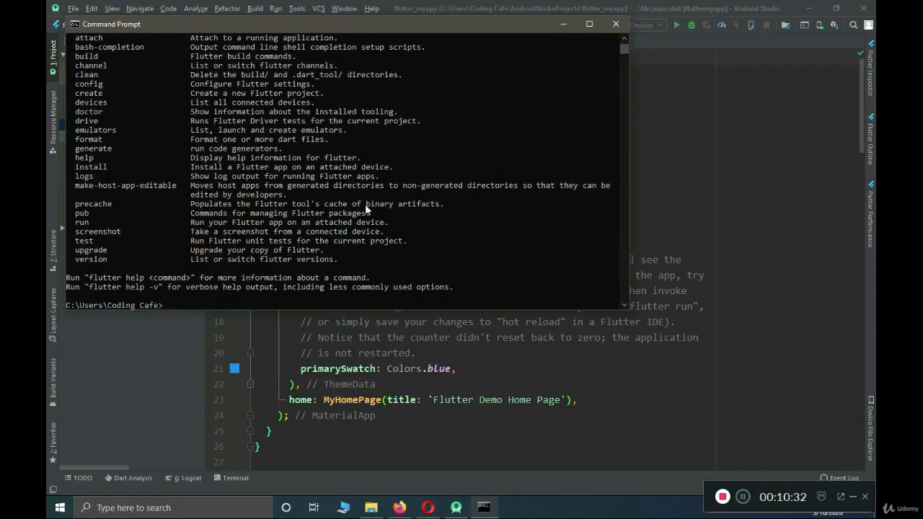
scroll(307, 179, up, 10)
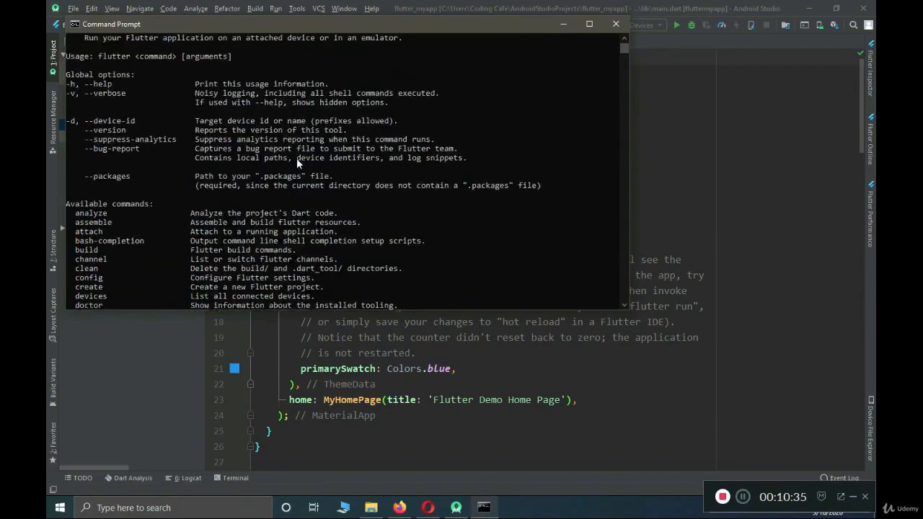
scroll(297, 158, down, 10)
scroll(241, 180, up, 2)
scroll(241, 180, down, 8)
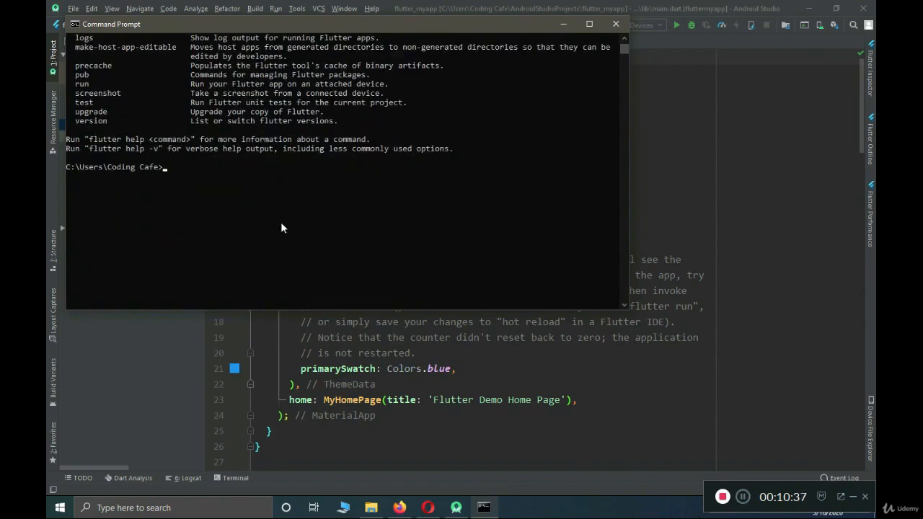
scroll(302, 254, down, 1)
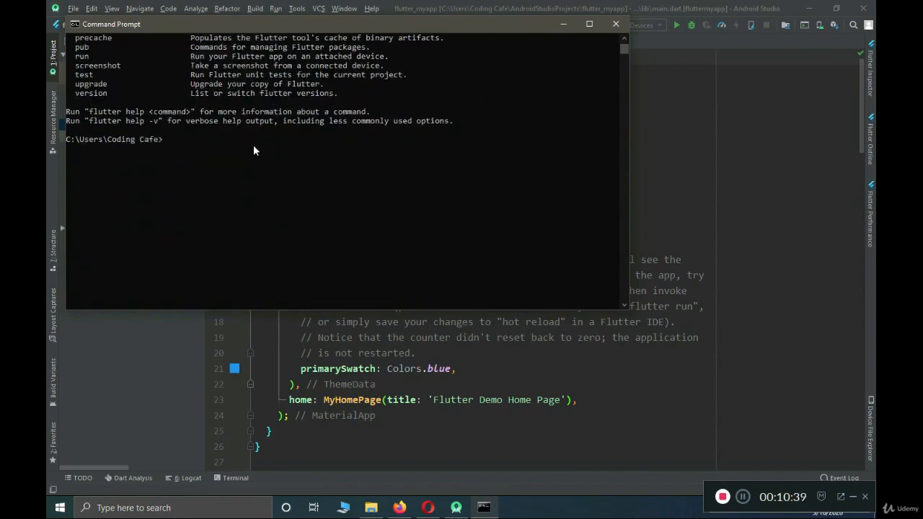
Step: Run flutter doctor to check the Flutter installation
click(316, 229)
text(flutter)
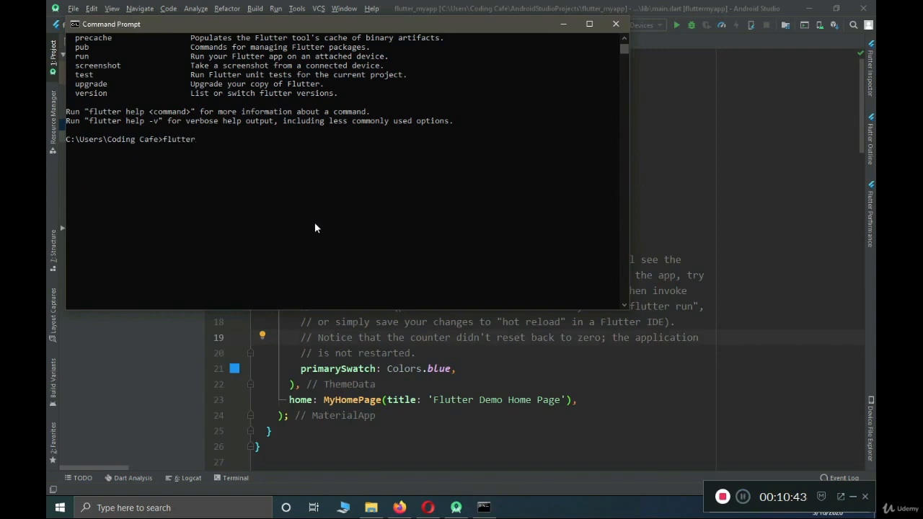
text( docto)
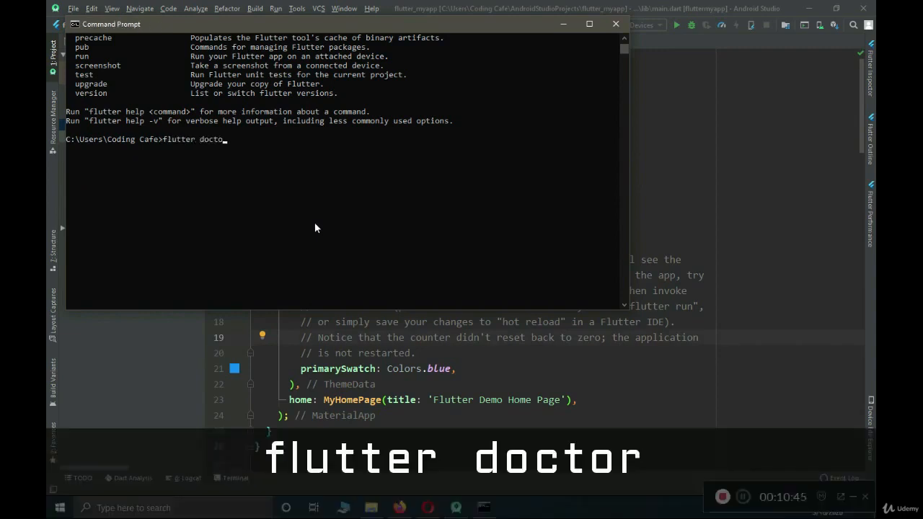
text(r)
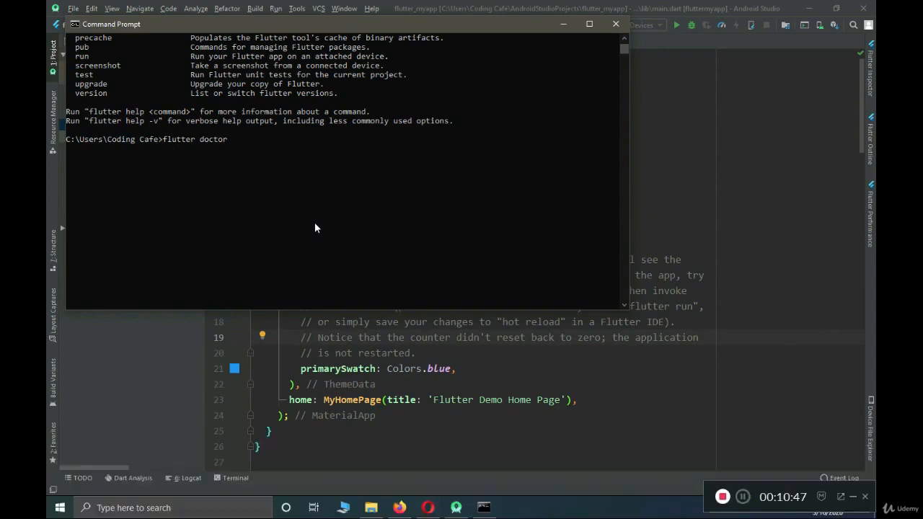
key(Return)
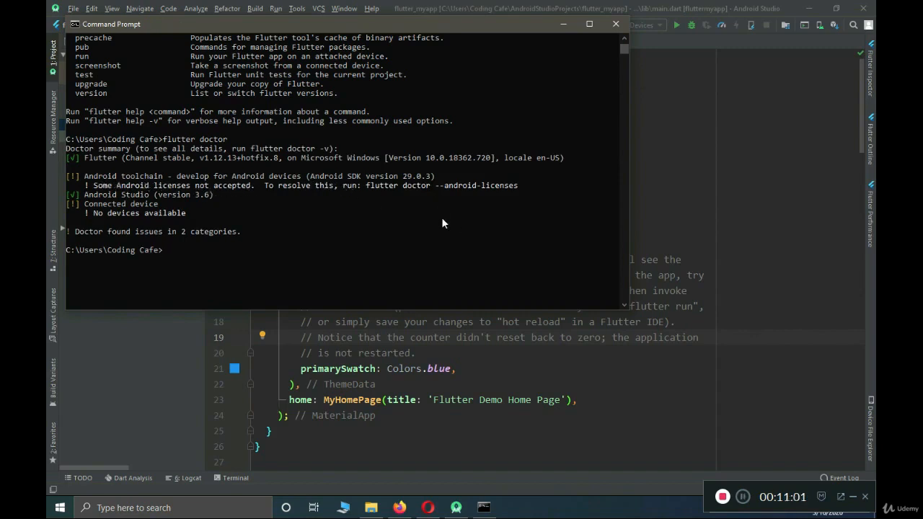
Step: Copy the suggested command flutter doctor --android-licenses from the doctor summary and run it at the prompt
drag(366, 186, 518, 189)
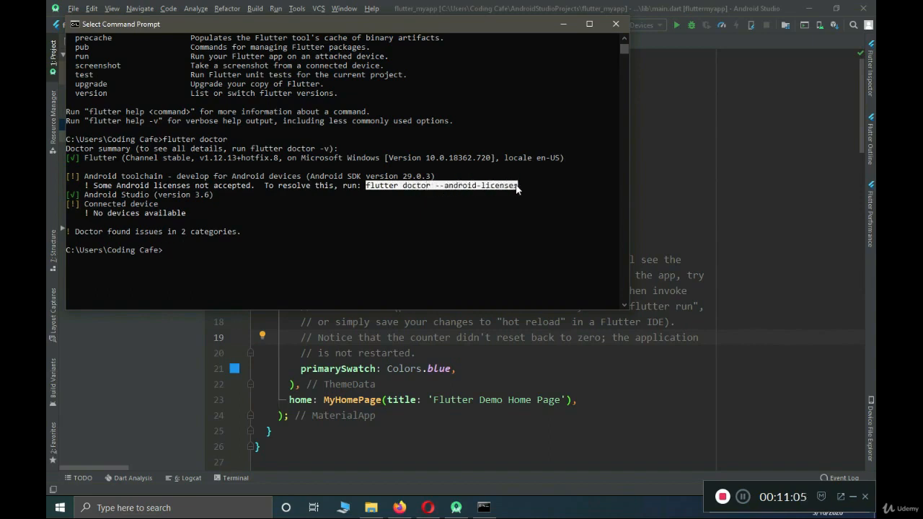
key(ctrl+c)
click(202, 251)
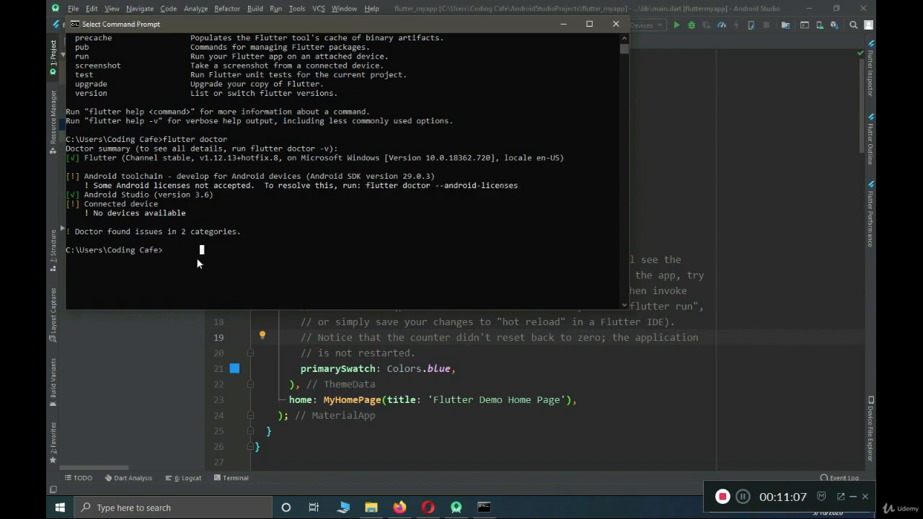
key(ctrl+v)
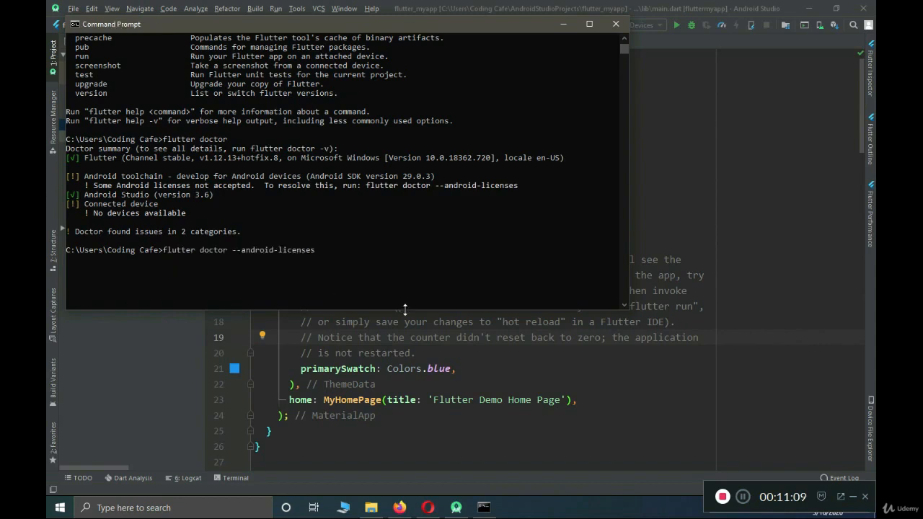
key(Return)
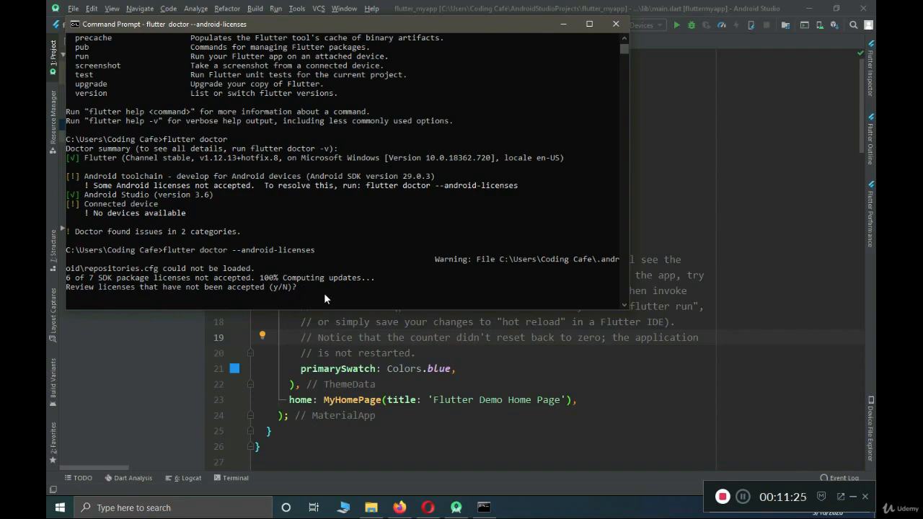
Step: Review the unaccepted Android SDK package licenses and accept each one with y until none is left
text(y)
key(Return)
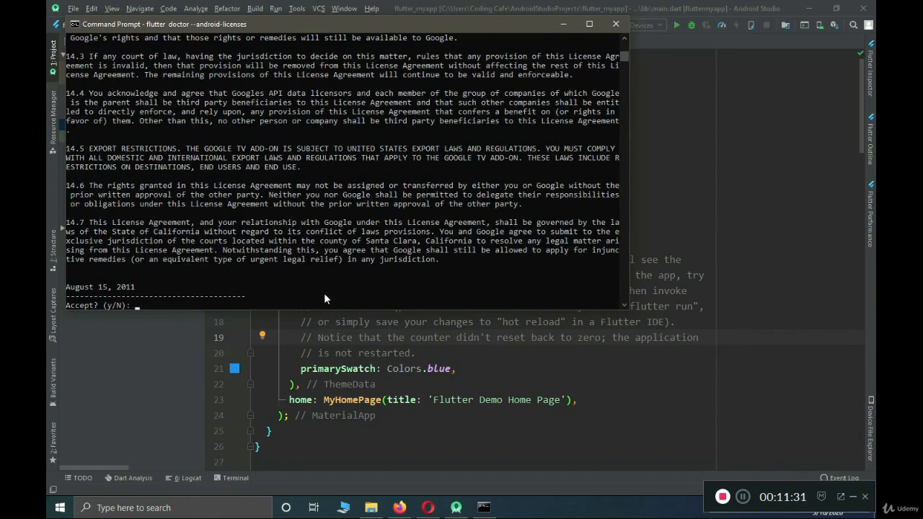
text(y)
key(Return)
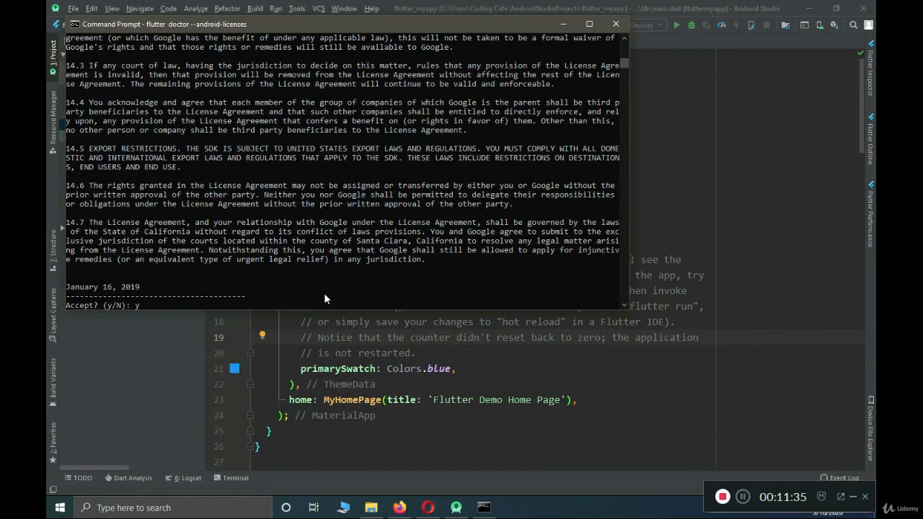
key(Return)
text(y)
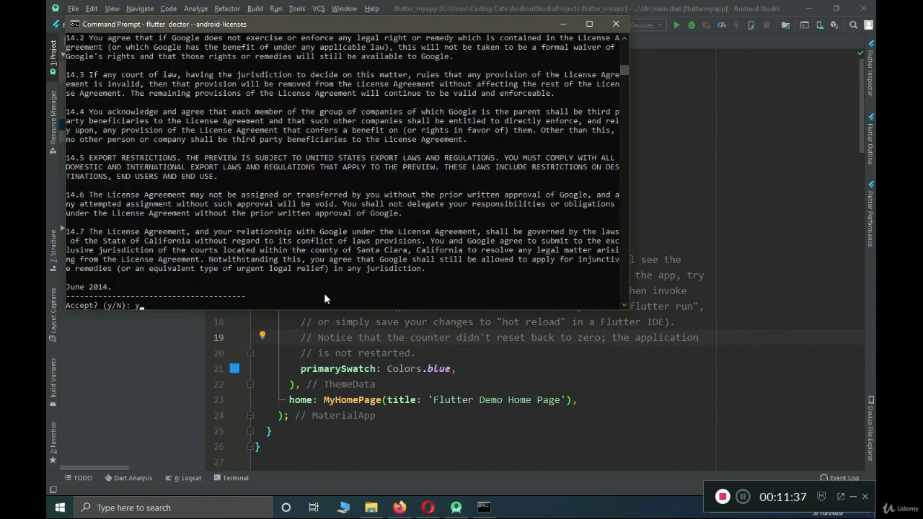
key(Return)
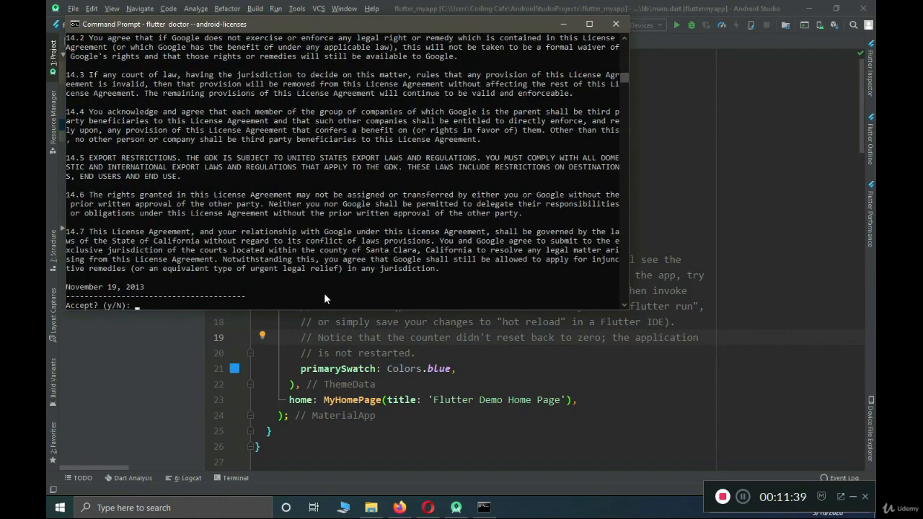
text(y)
key(Return)
text(y)
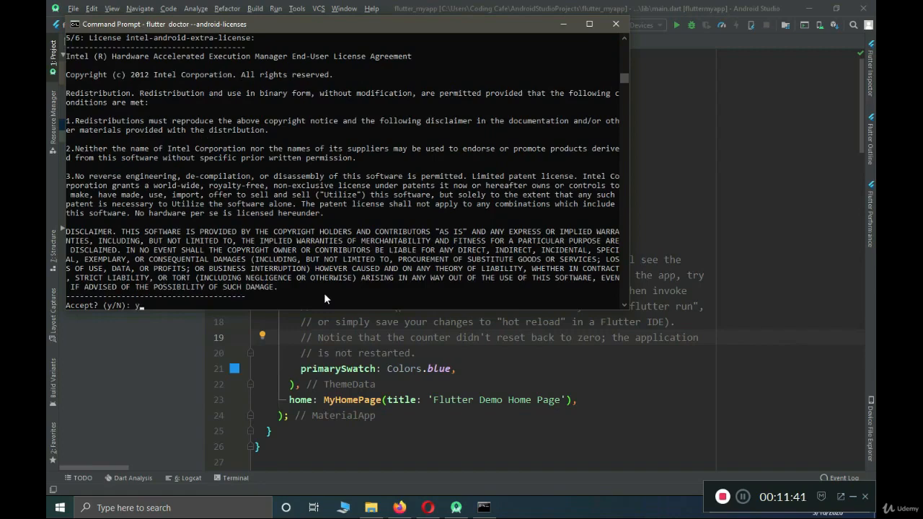
key(Return)
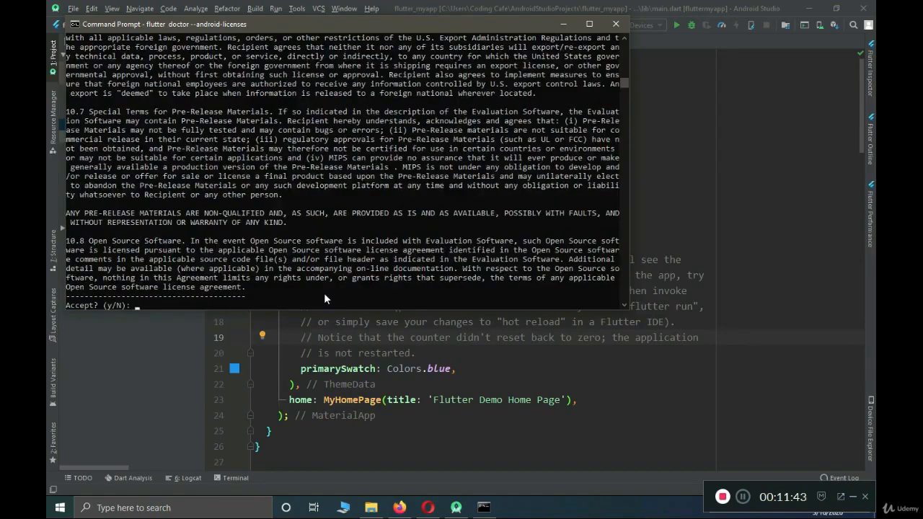
text(y)
key(Return)
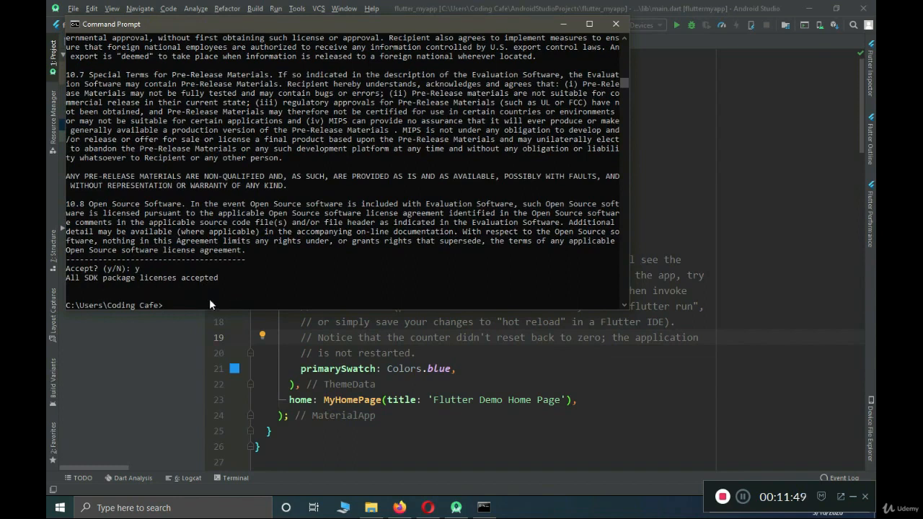
Step: Run flutter doctor again to recheck the installation, and close the Command Prompt
key(Up)
key(Up)
key(Return)
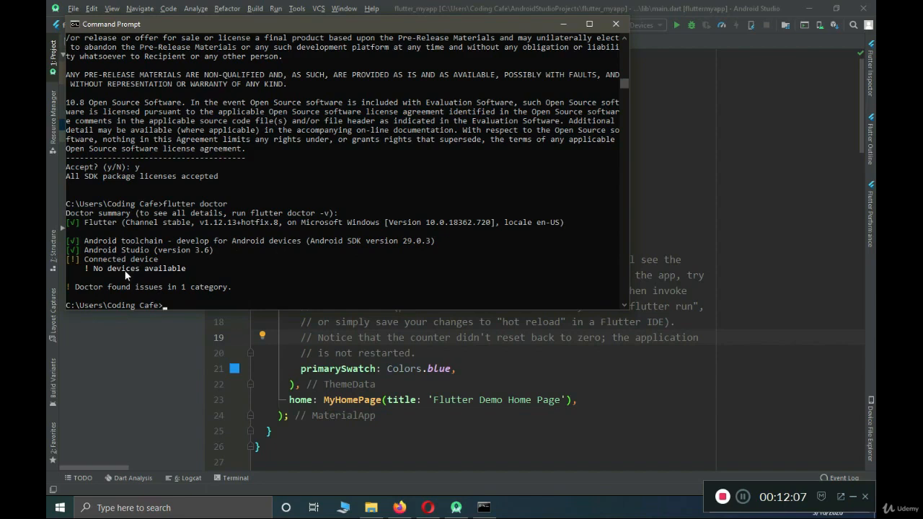
click(614, 24)
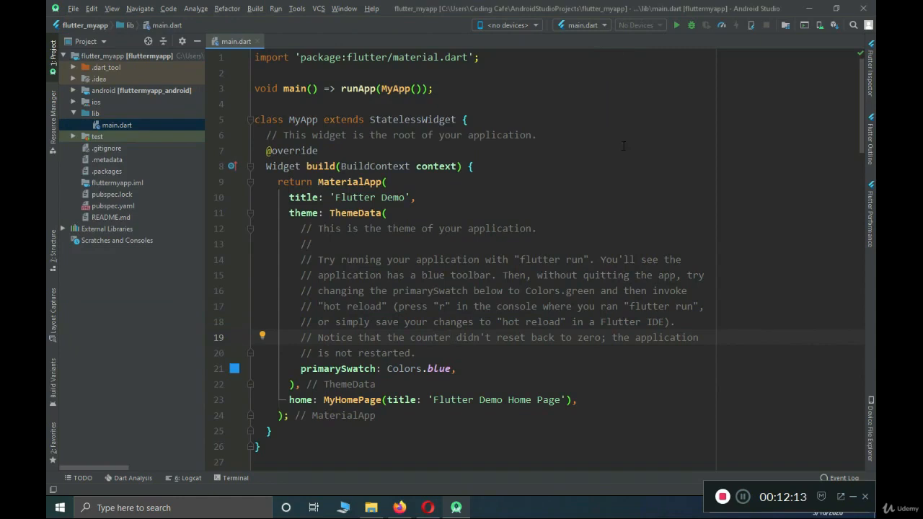
Step: Create a Pixel XL phone virtual device with the Nougat system image (API 25, x86, Android 7.1.1) and close the virtual device manager
click(821, 27)
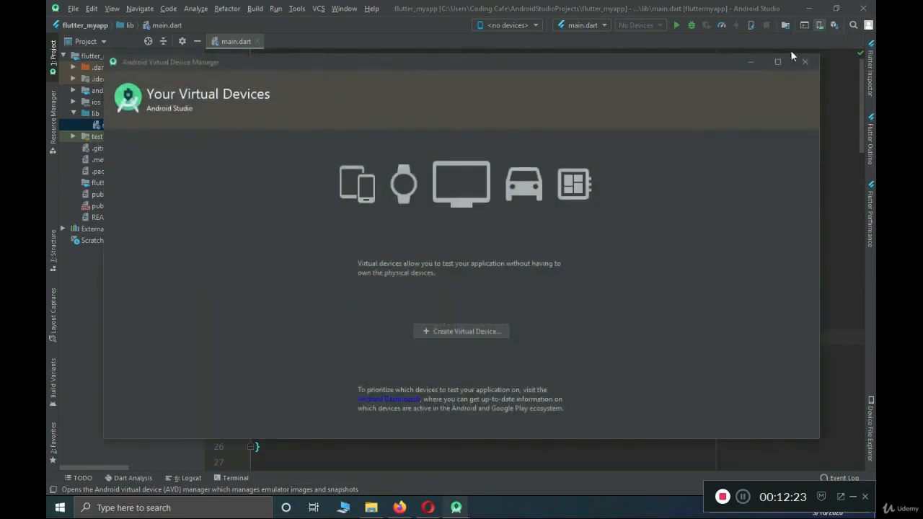
click(460, 332)
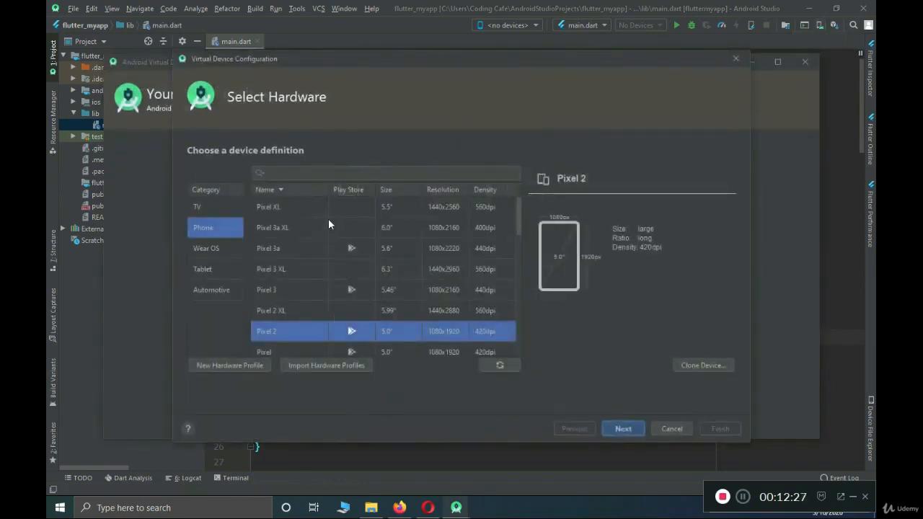
scroll(314, 239, down, 1)
scroll(314, 239, up, 1)
click(304, 207)
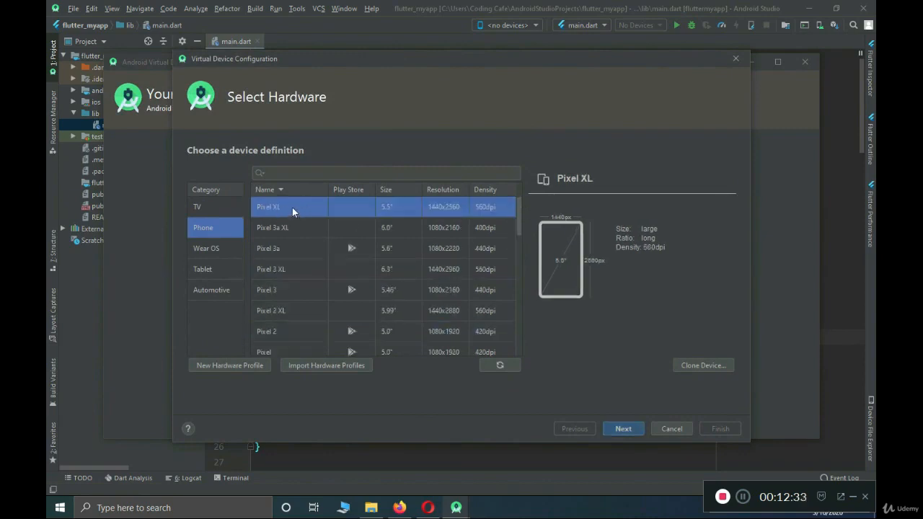
click(635, 431)
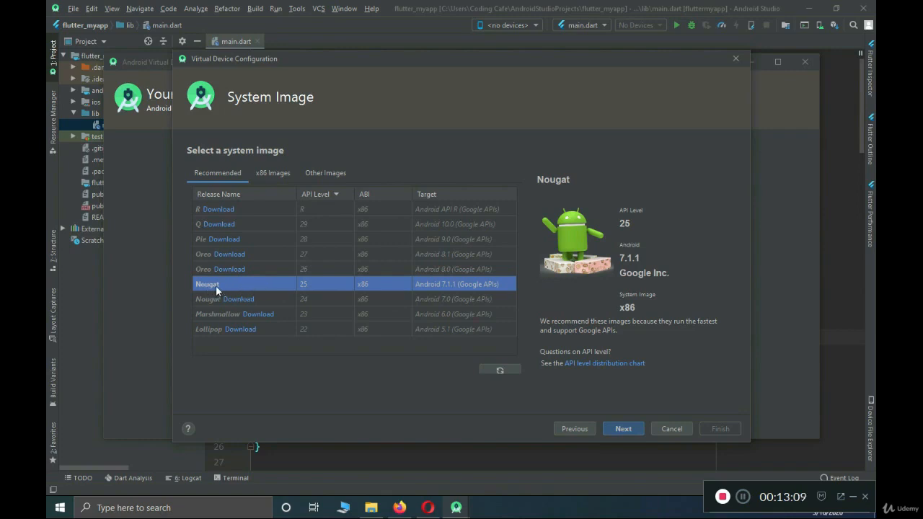
click(634, 428)
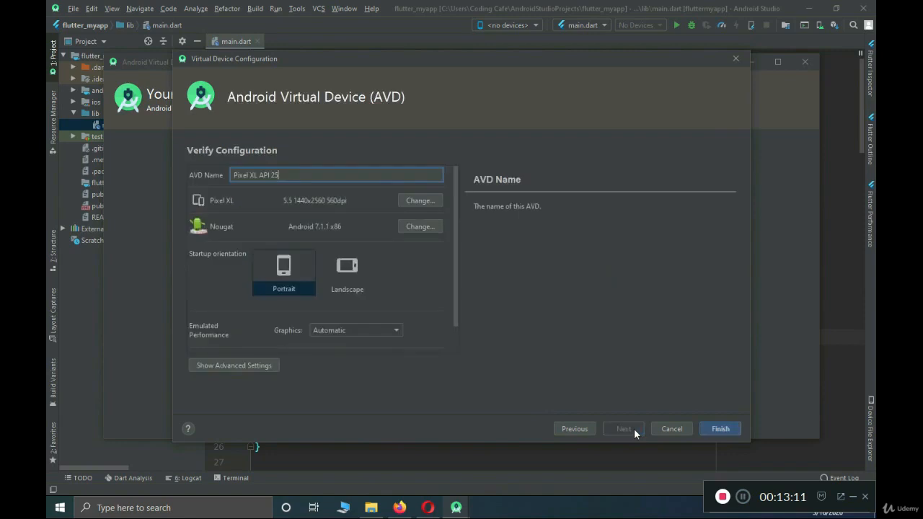
click(717, 430)
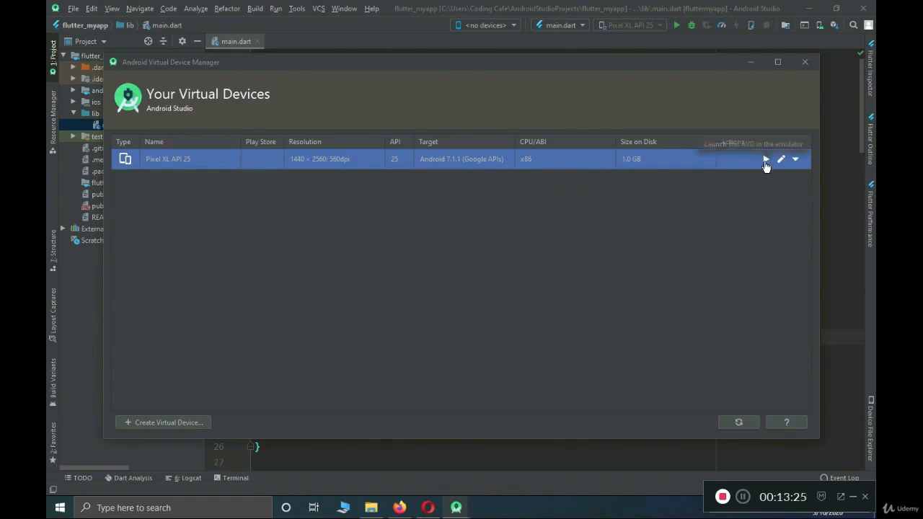
click(804, 62)
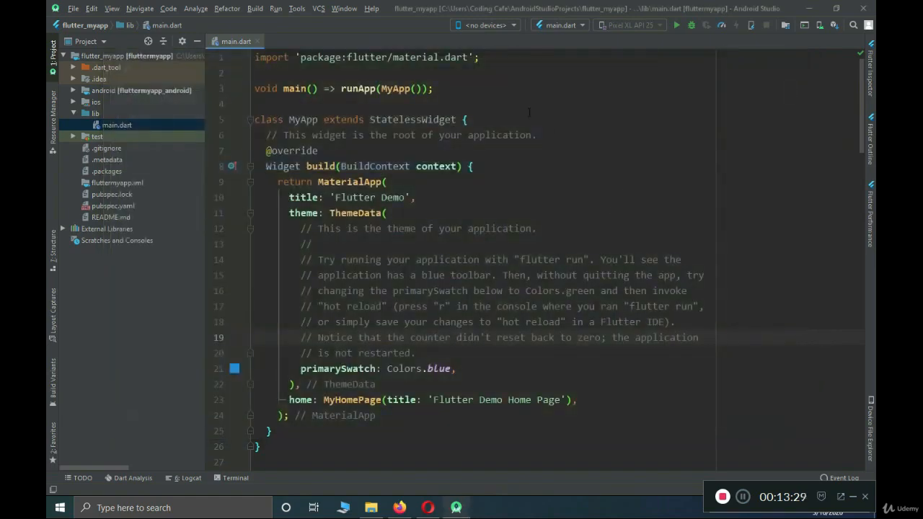
Step: Launch the Pixel XL API 25 virtual device in the emulator and close the virtual device manager
click(511, 25)
click(627, 27)
click(818, 26)
click(766, 161)
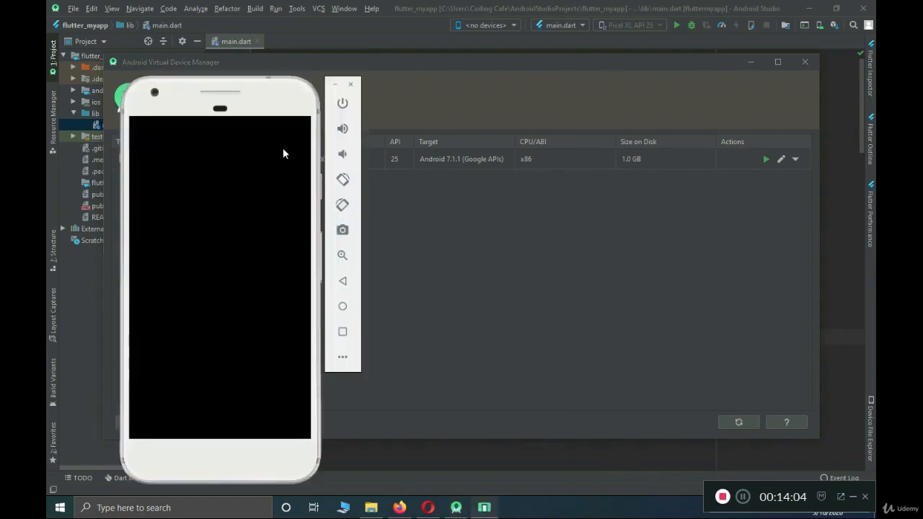
drag(280, 96, 338, 78)
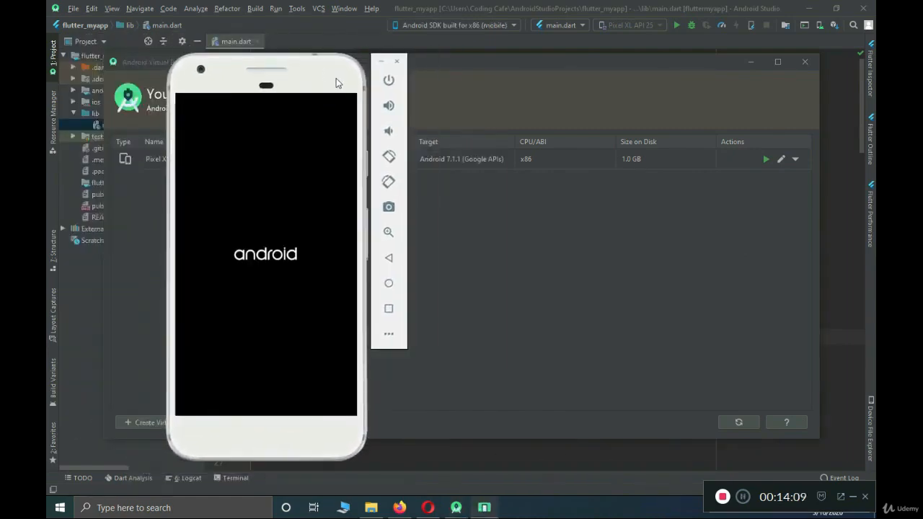
click(805, 61)
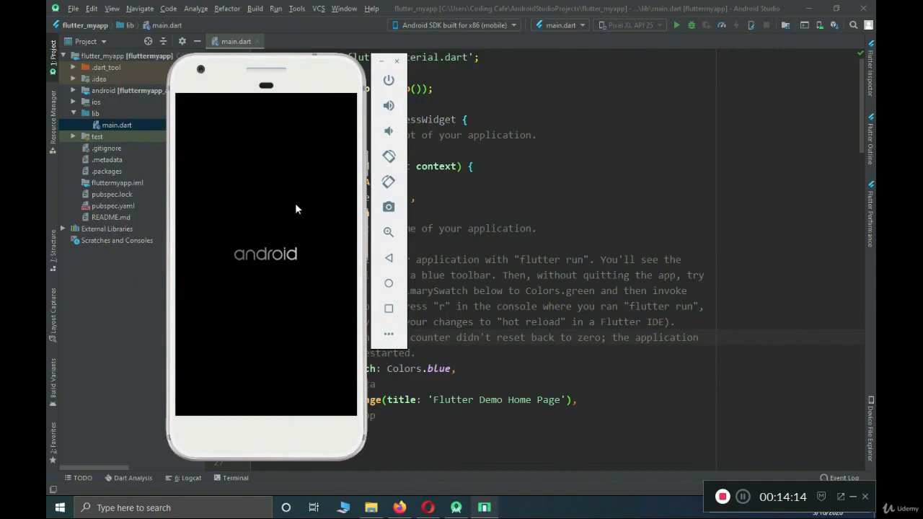
drag(330, 63, 334, 60)
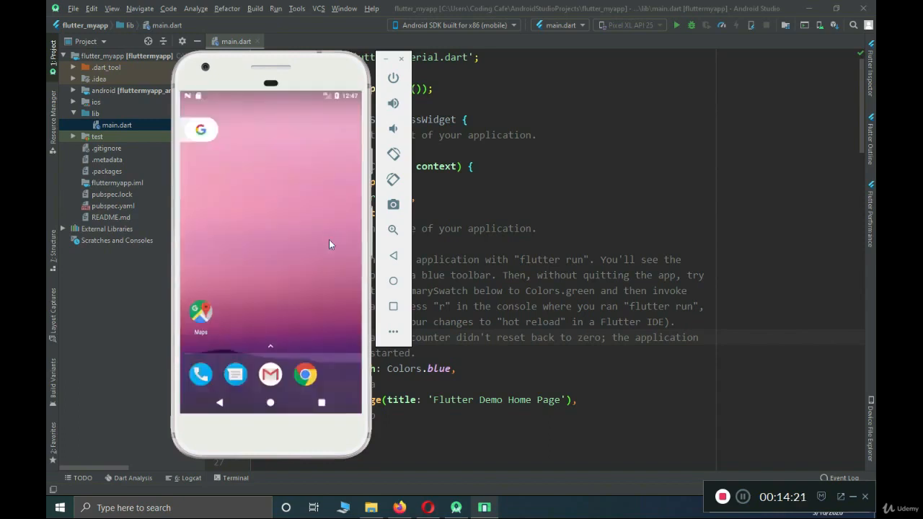
Step: Run main.dart on the Android emulator and place the emulator window beside the code
click(677, 26)
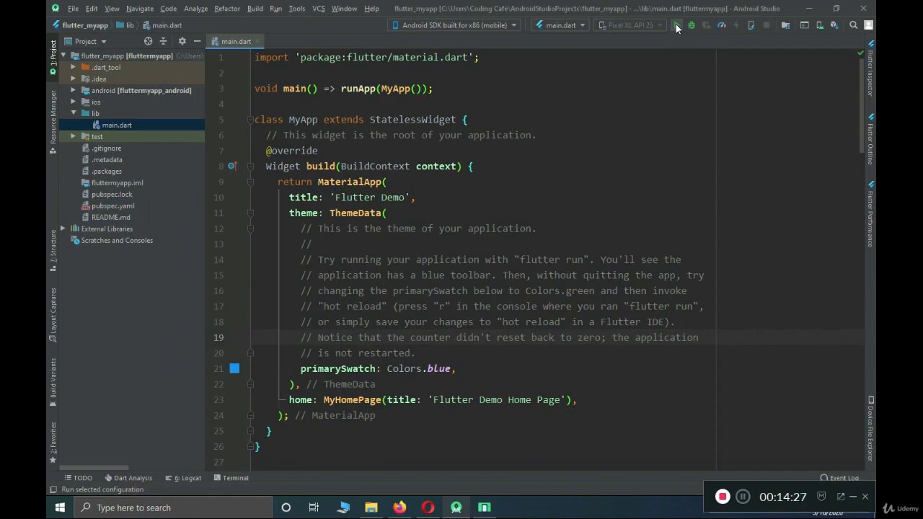
click(677, 26)
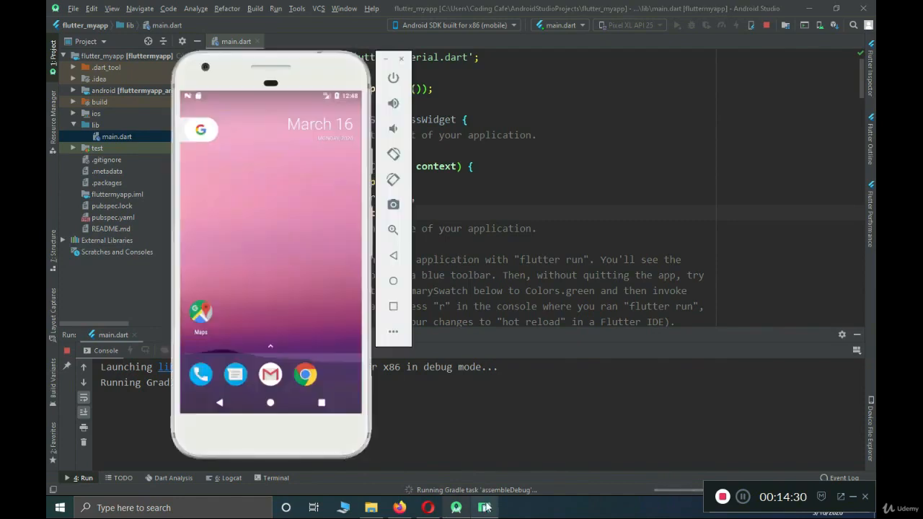
drag(317, 78, 774, 54)
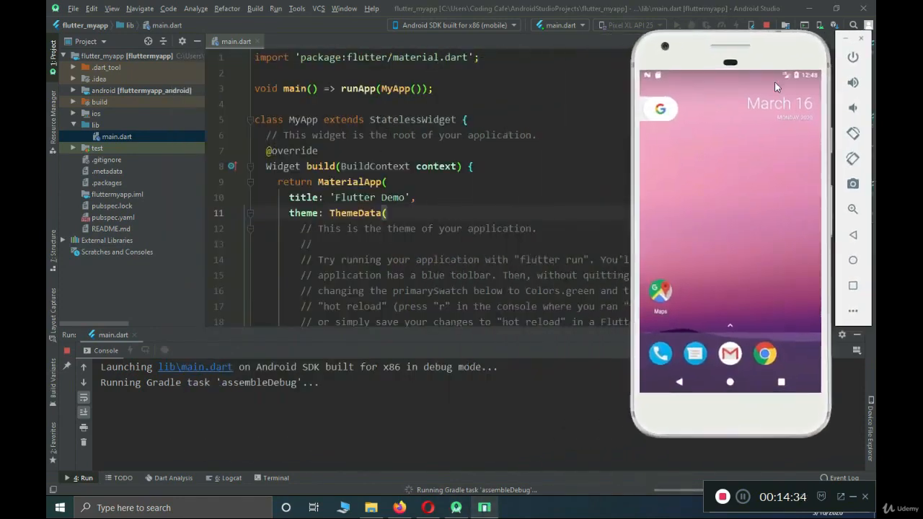
drag(796, 43, 786, 47)
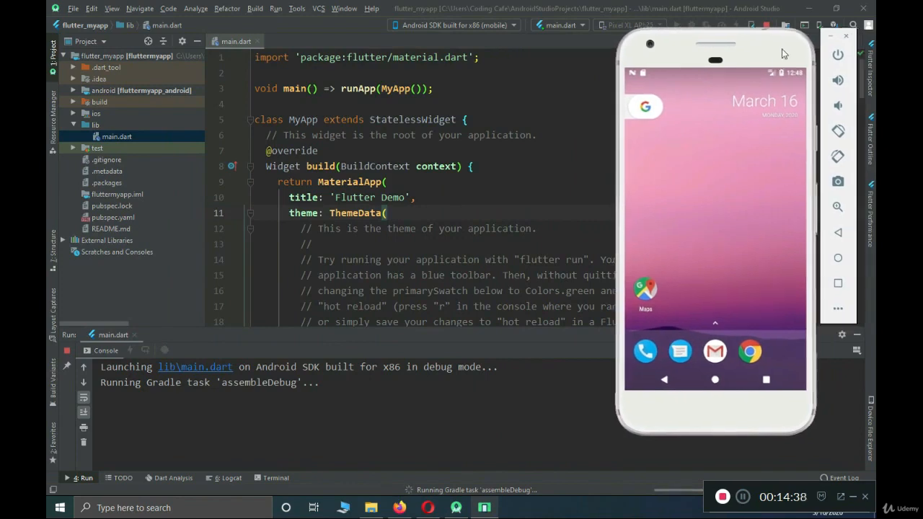
drag(782, 48, 728, 47)
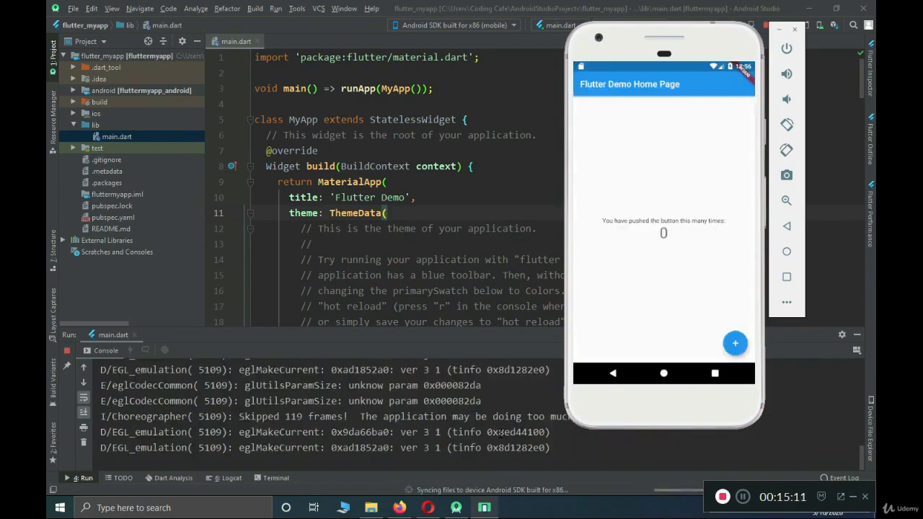
Step: Test the Flutter demo app in the emulator by raising its push counter to 10
click(736, 345)
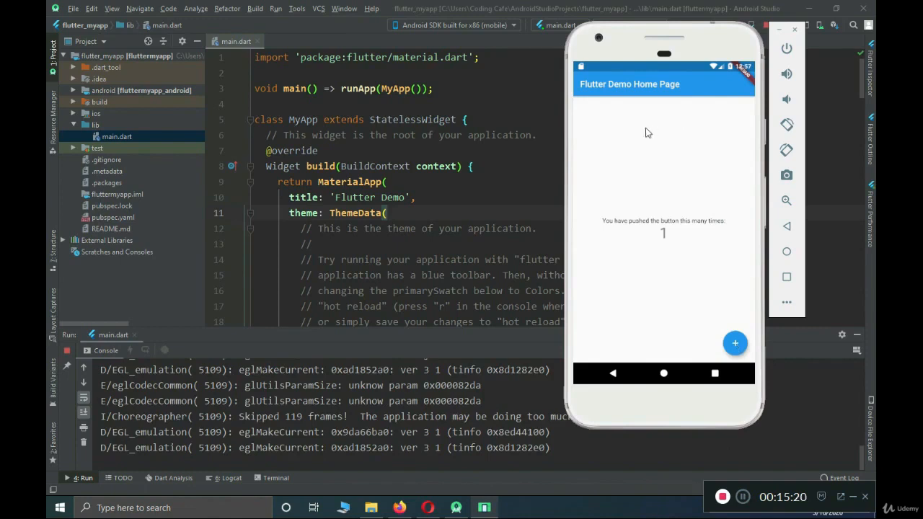
mouse_move(714, 48)
mouse_down()
mouse_move(756, 49)
mouse_move(709, 51)
mouse_up()
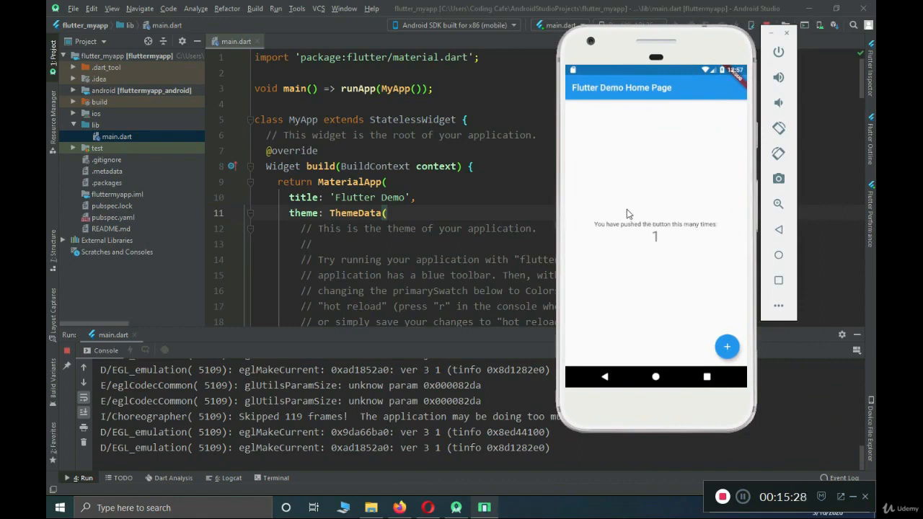
click(728, 347)
click(728, 348)
click(728, 348)
click(728, 348)
click(728, 348)
click(727, 347)
click(729, 349)
click(728, 349)
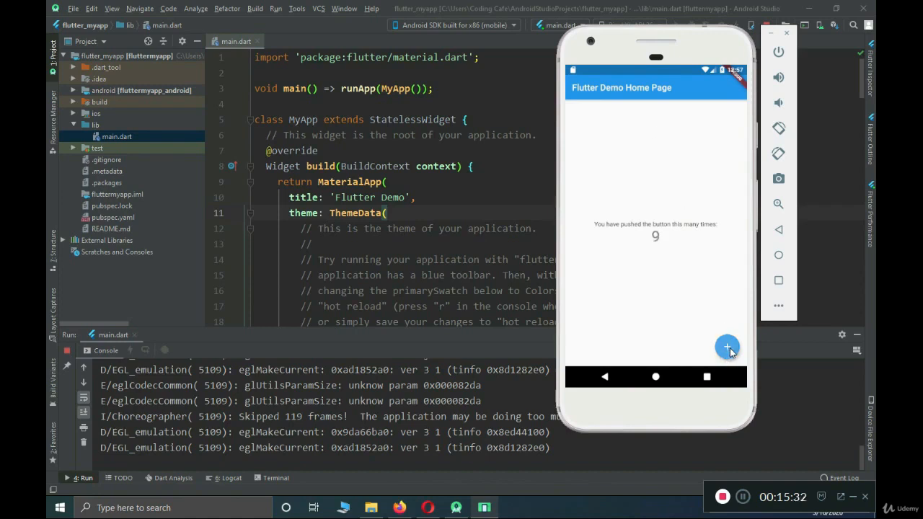
click(728, 348)
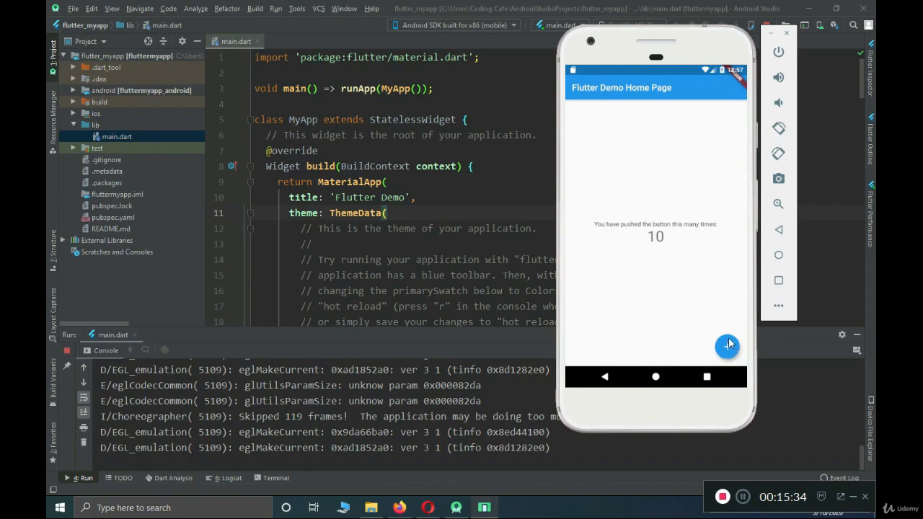